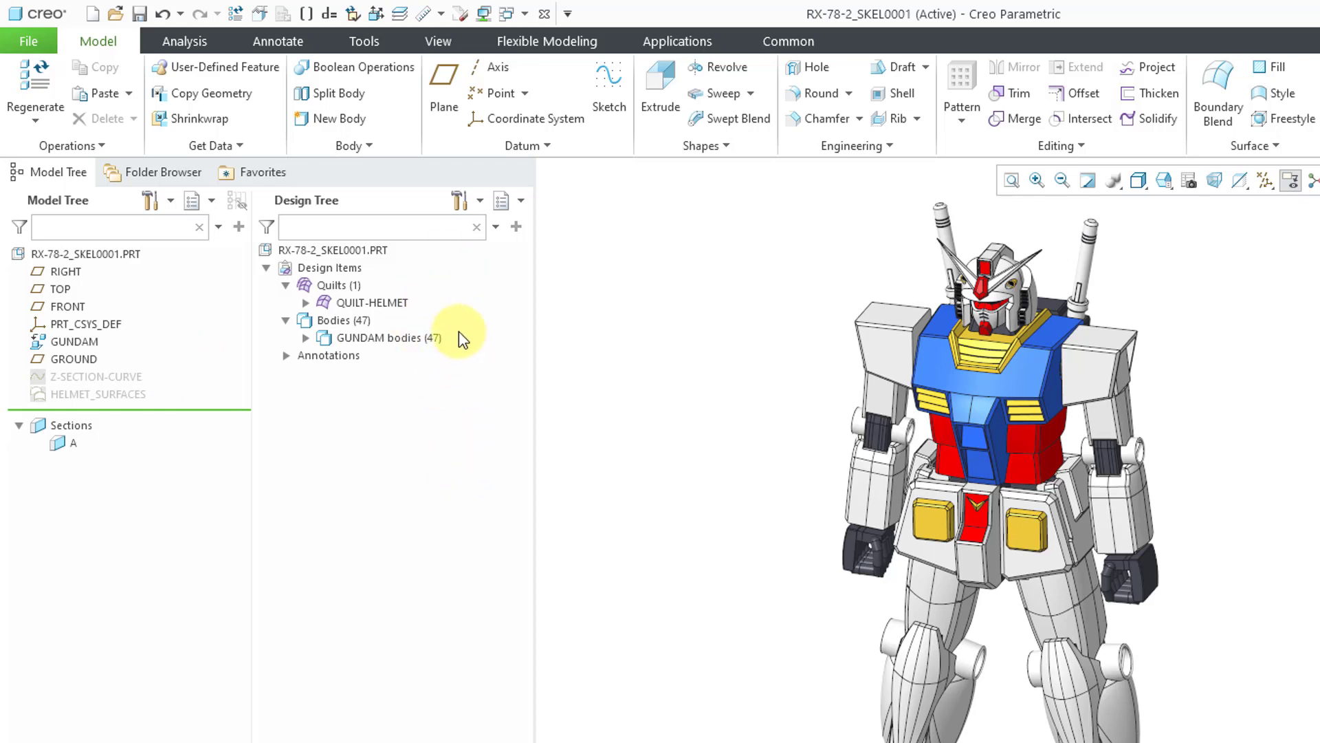
Step: Highlight the QUILT-HELMET quilt and then all GUNDAM bodies on the model
{"action": "left_click", "coordinate": [397, 308]}
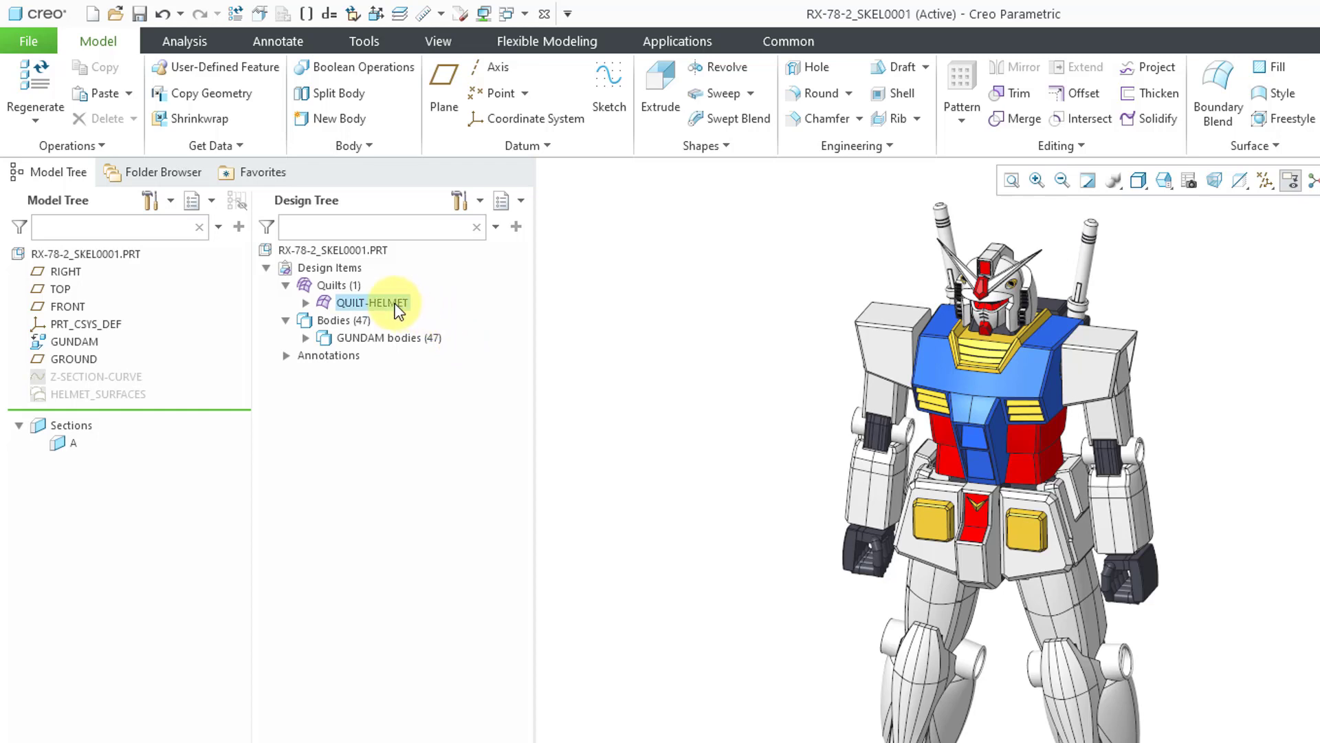
{"action": "left_click", "coordinate": [396, 305]}
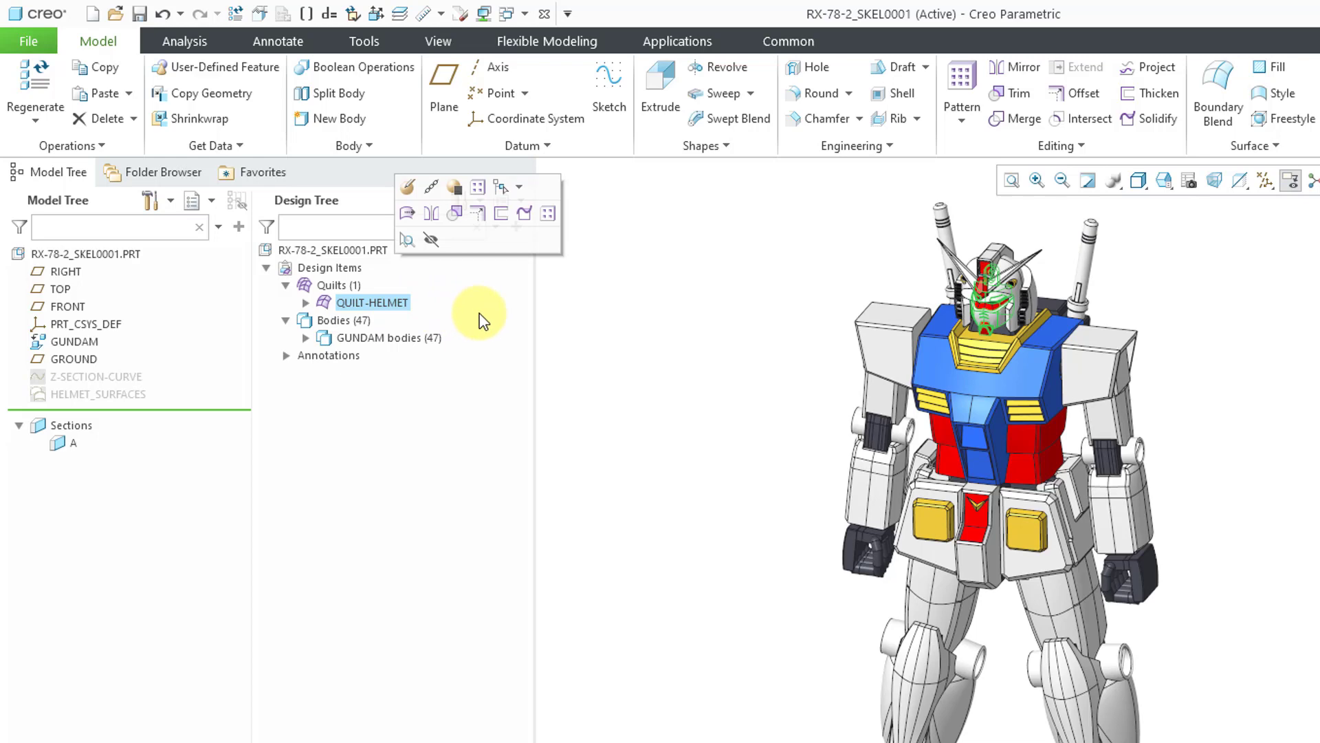
{"action": "left_click", "coordinate": [358, 340]}
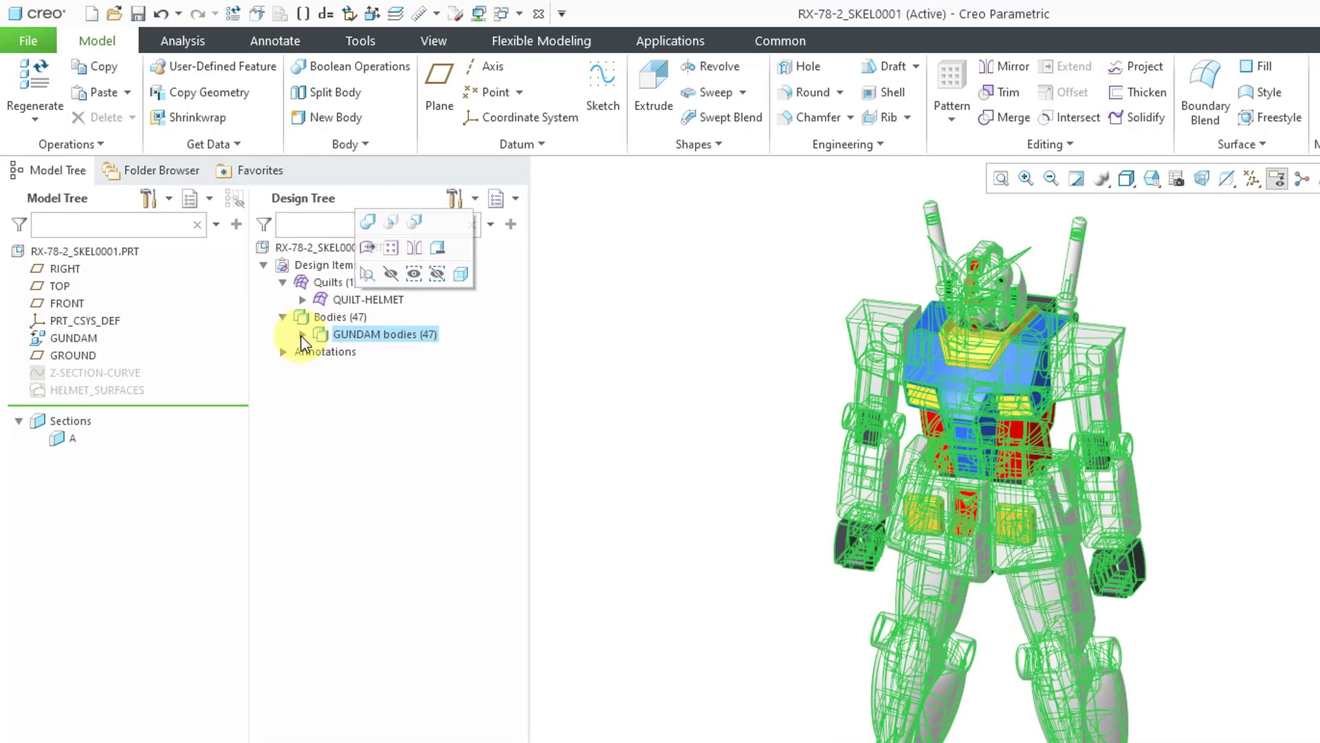
Step: Expand the GUNDAM bodies group to list its 47 bodies, then scroll back to the top
{"action": "left_click", "coordinate": [300, 335]}
{"action": "left_click", "coordinate": [598, 383]}
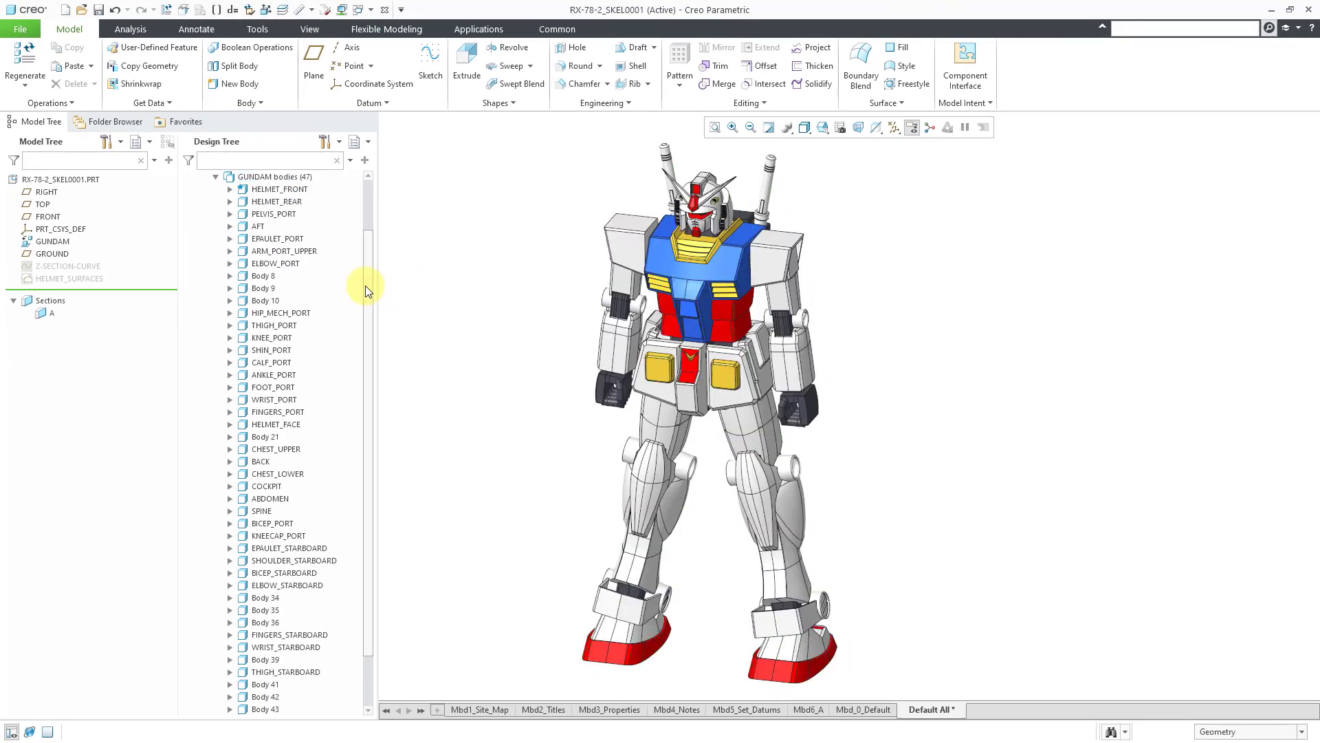
{"action": "scroll", "coordinate": [365, 264], "scroll_direction": "up", "scroll_amount": 1}
{"action": "scroll", "coordinate": [366, 303], "scroll_direction": "down", "scroll_amount": 3}
{"action": "scroll", "coordinate": [370, 252], "scroll_direction": "up", "scroll_amount": 3}
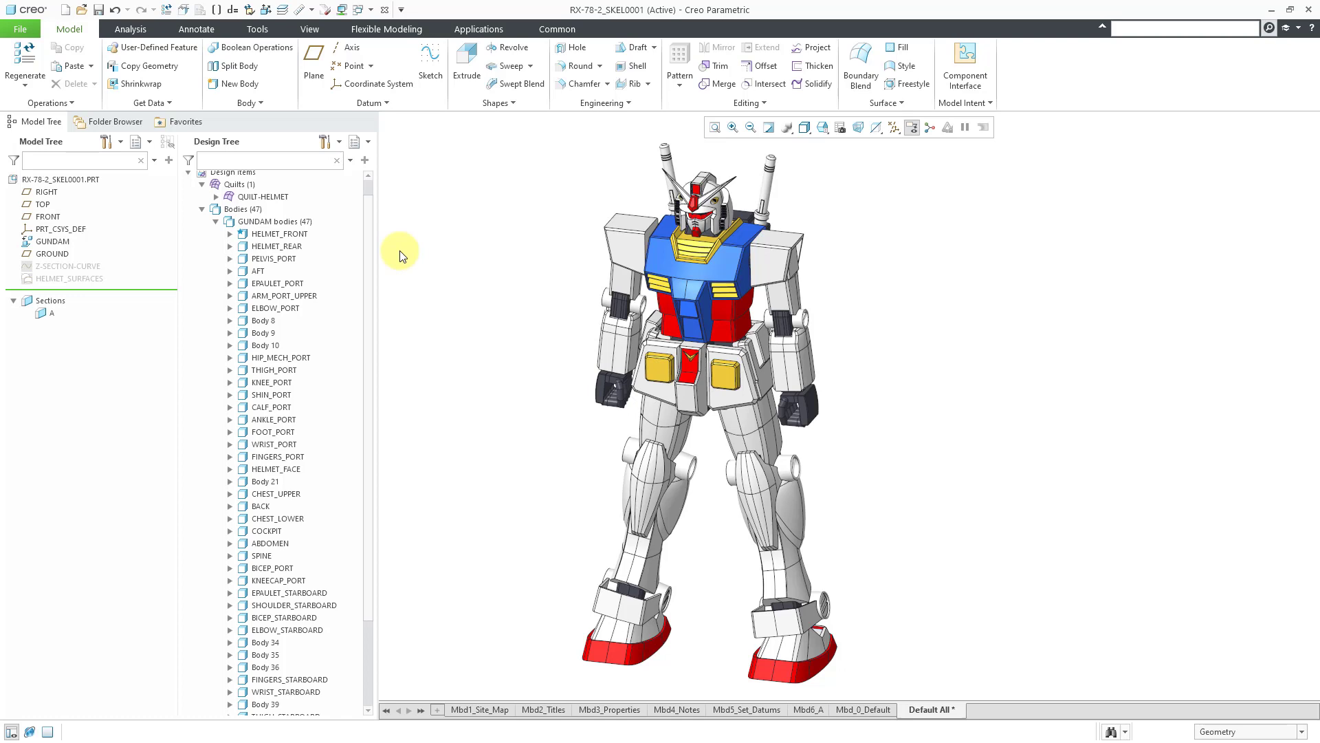
Step: Check the Model Intent list, then start a Publish Geometry feature from the Tools tab
{"action": "left_click", "coordinate": [980, 104]}
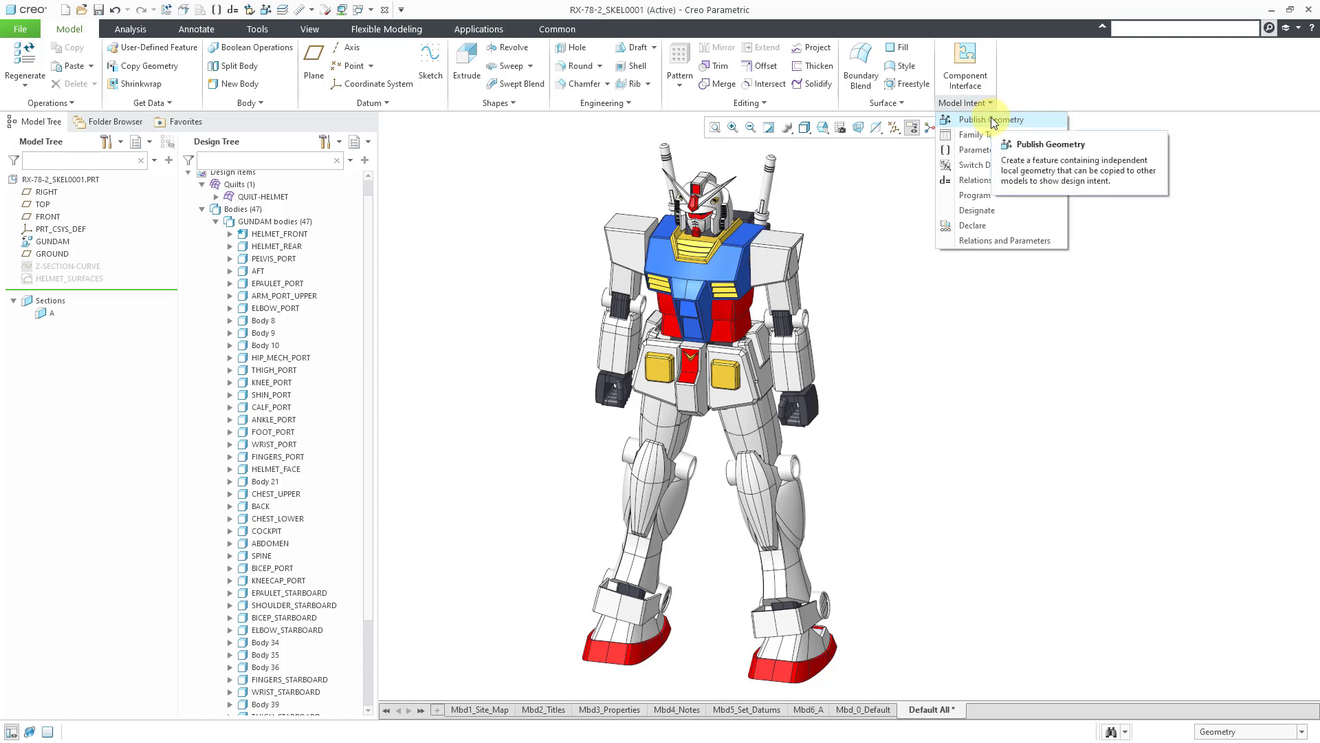
{"action": "left_click", "coordinate": [603, 138]}
{"action": "left_click", "coordinate": [257, 29]}
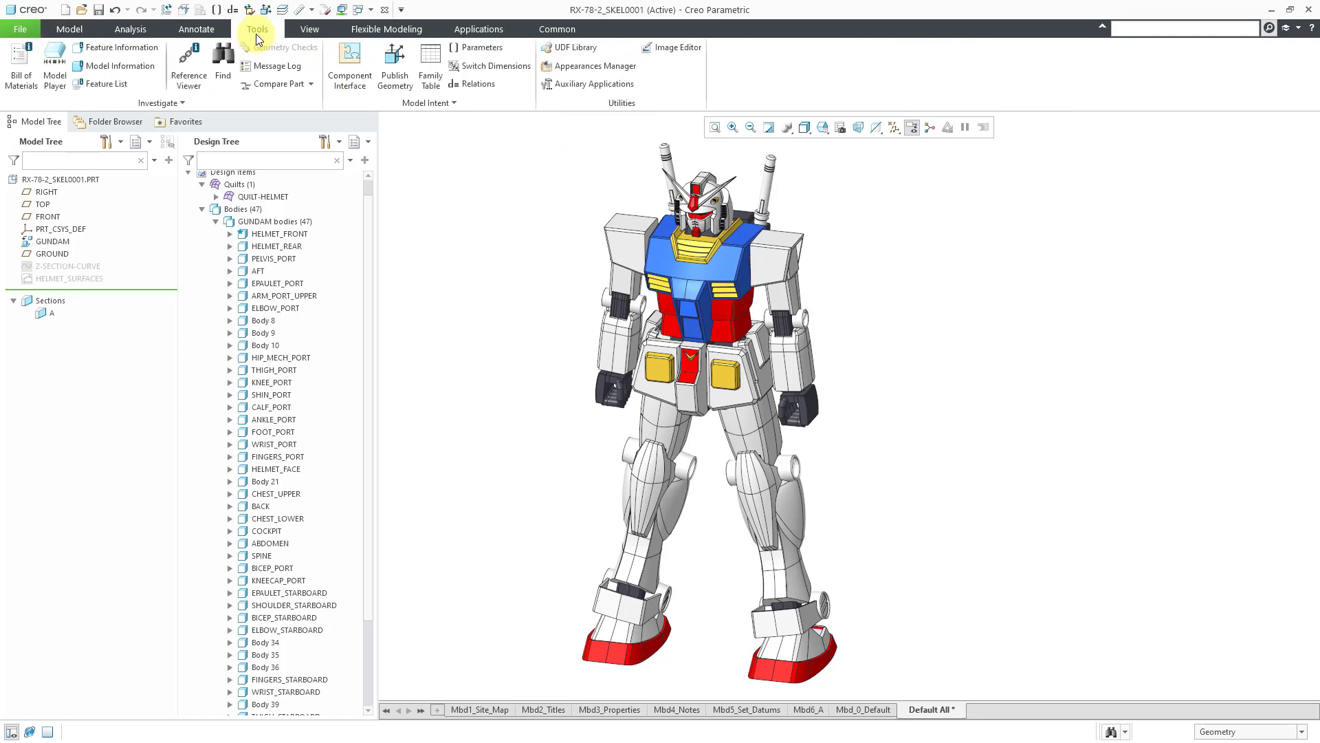
{"action": "left_click", "coordinate": [405, 75]}
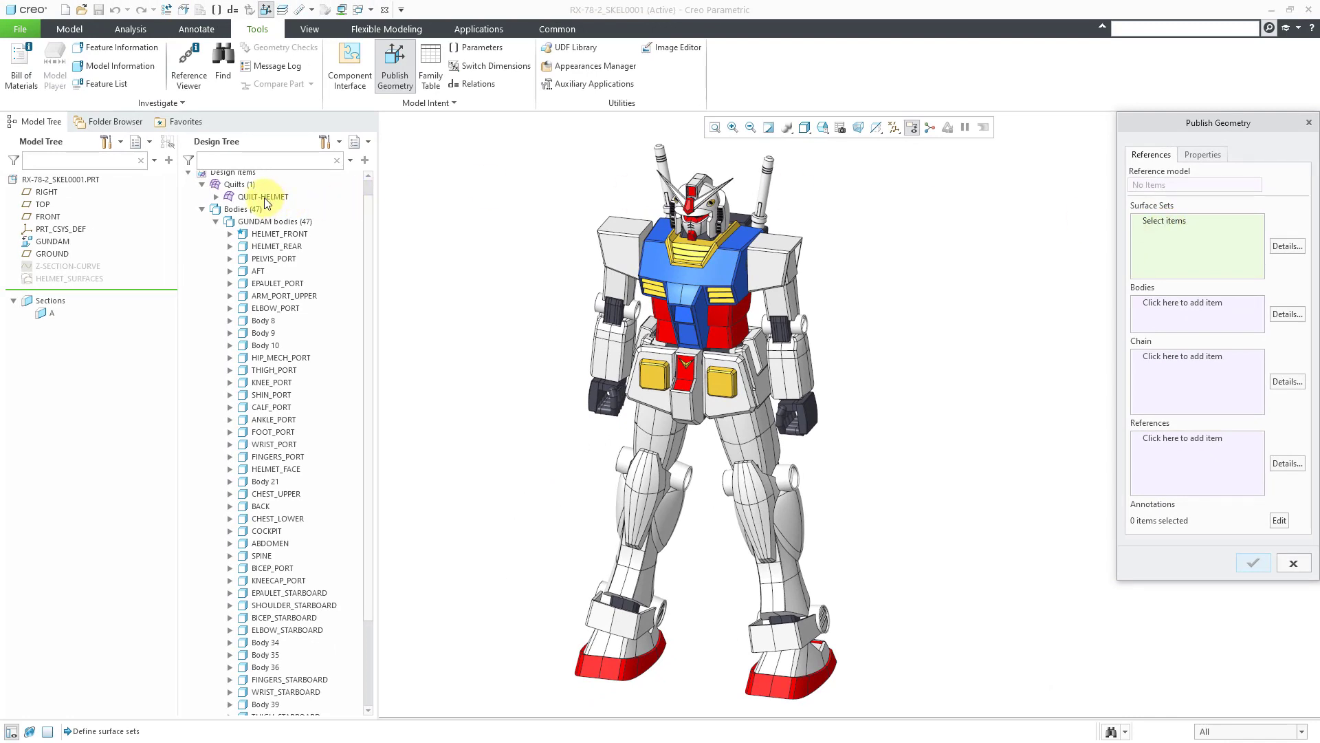
Step: Publish the QUILT-HELMET quilt as surface sets and name the feature PG_HELMET_FRONT
{"action": "left_click", "coordinate": [264, 197]}
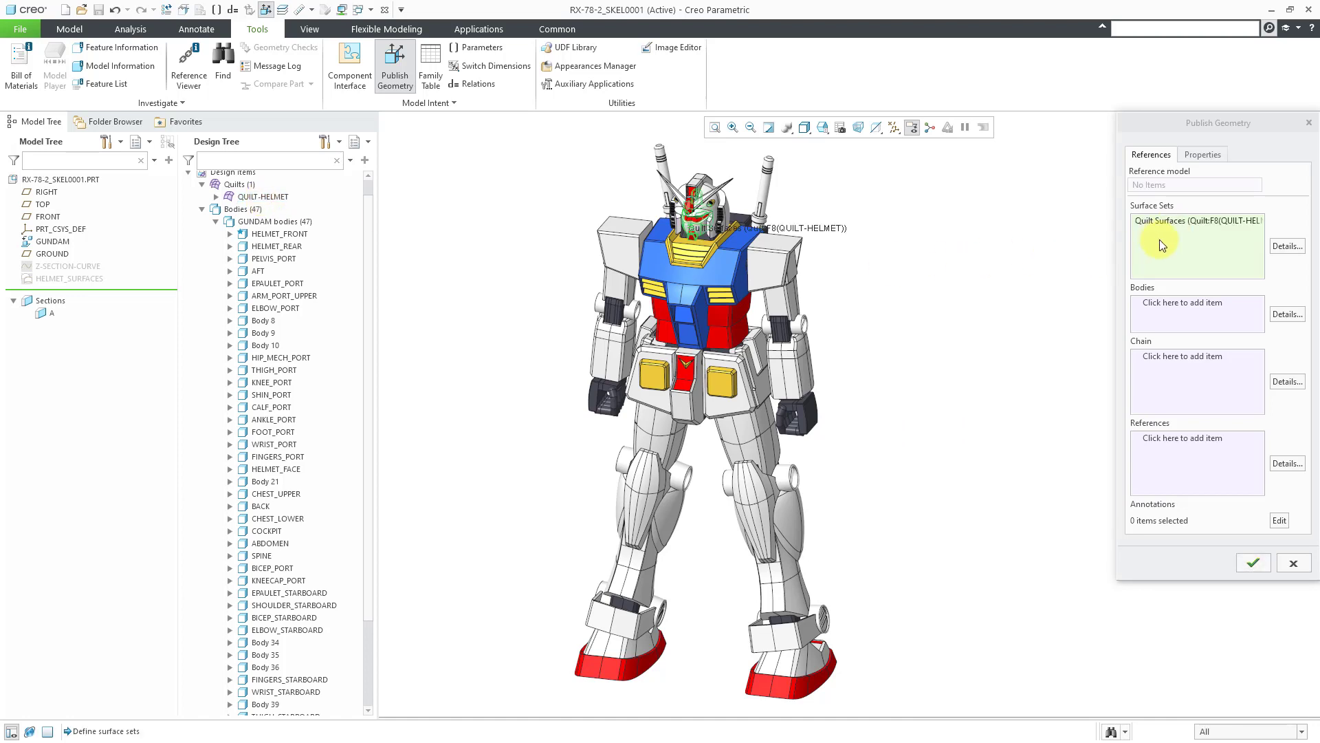
{"action": "left_click", "coordinate": [1202, 154]}
{"action": "double_click", "coordinate": [1192, 181]}
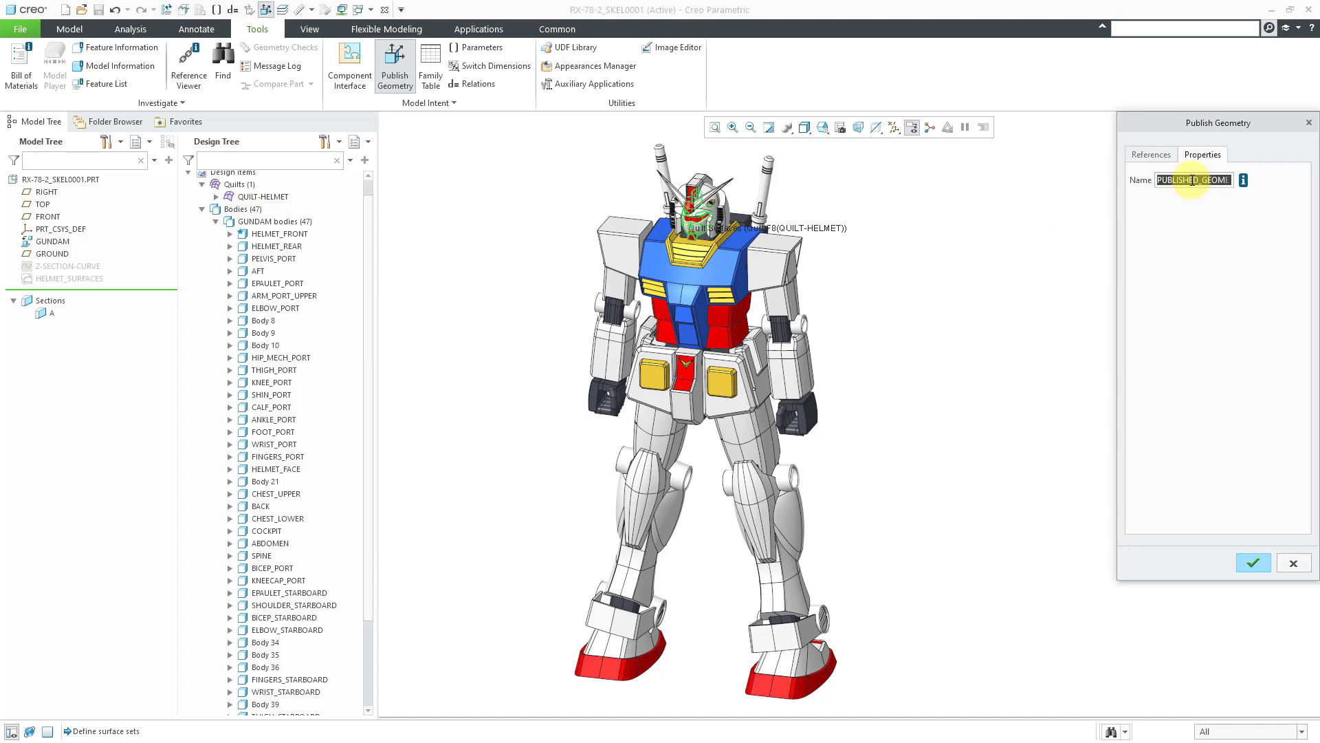
{"action": "type", "text": "PG"}
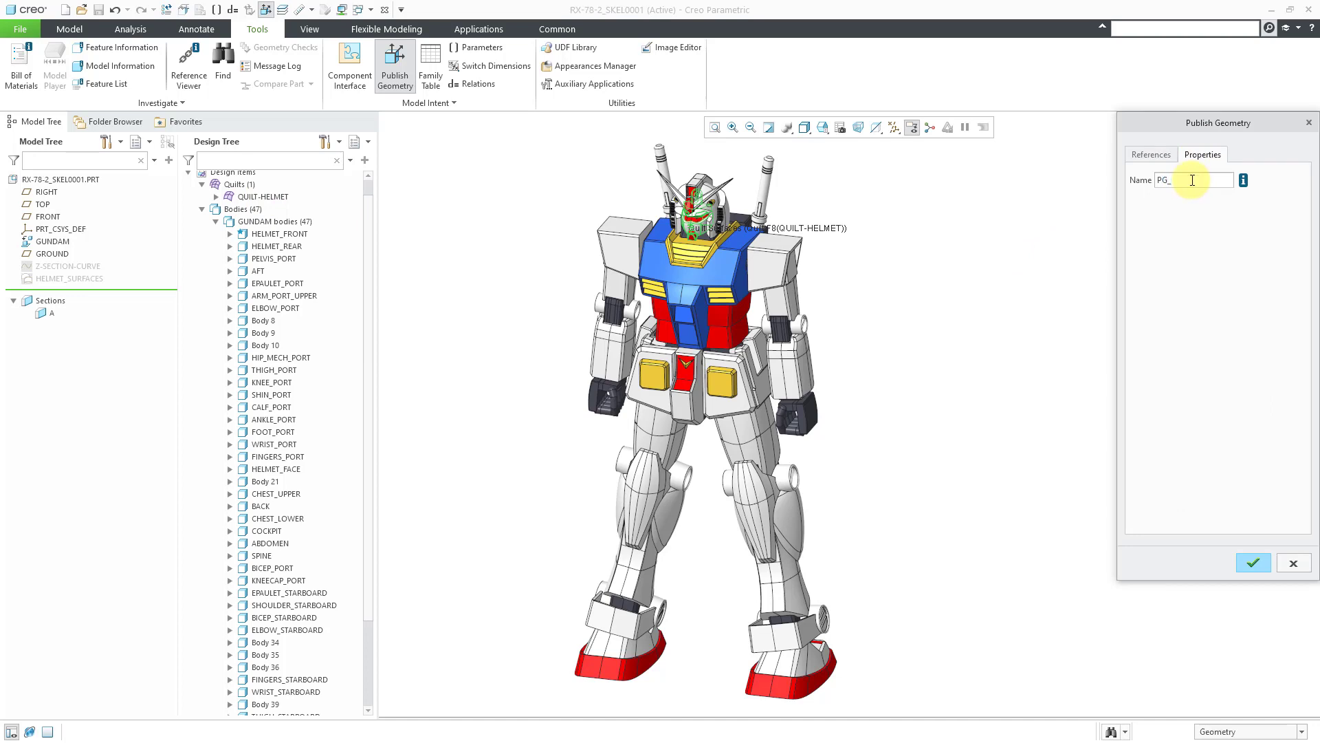
{"action": "type", "text": "_HELMET_FRONT"}
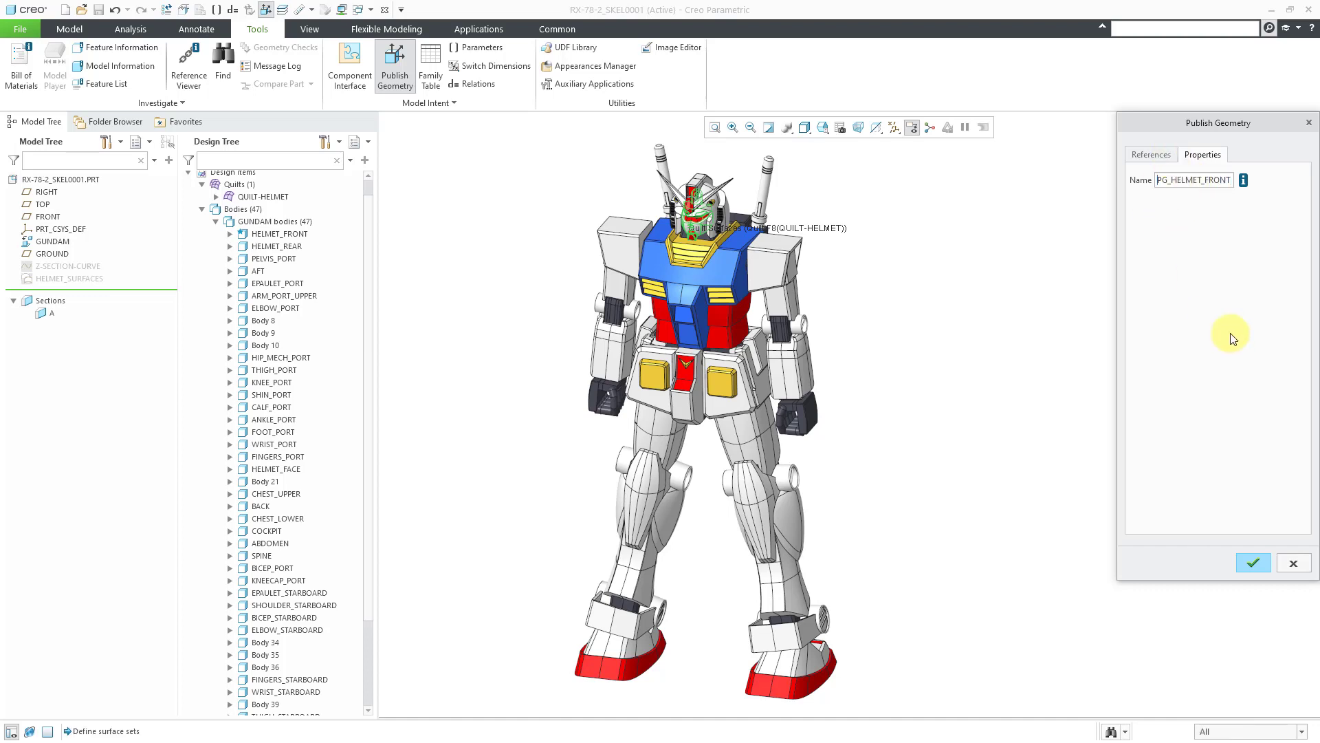
{"action": "left_click", "coordinate": [1253, 564]}
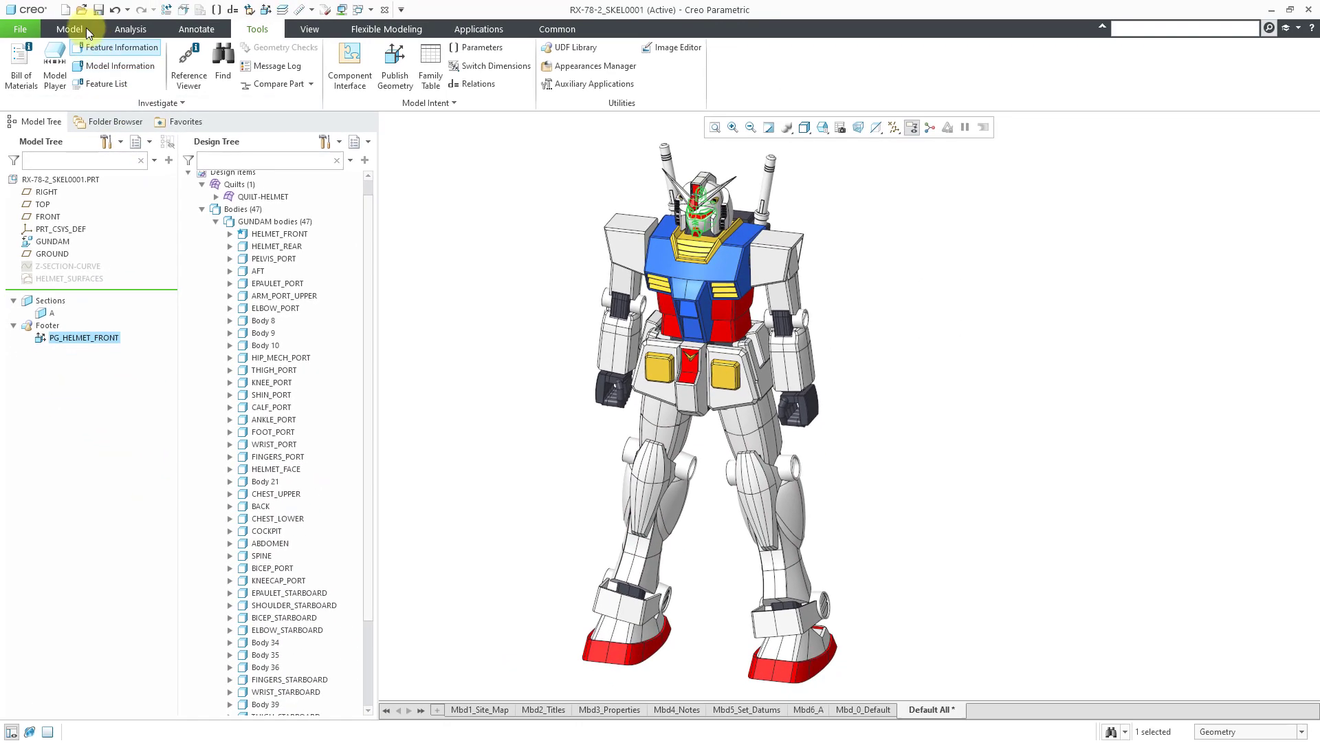
Step: Clear the PG_HELMET_FRONT selection and start a second Publish Geometry feature from Model Intent
{"action": "left_click", "coordinate": [80, 25]}
{"action": "left_click", "coordinate": [459, 179]}
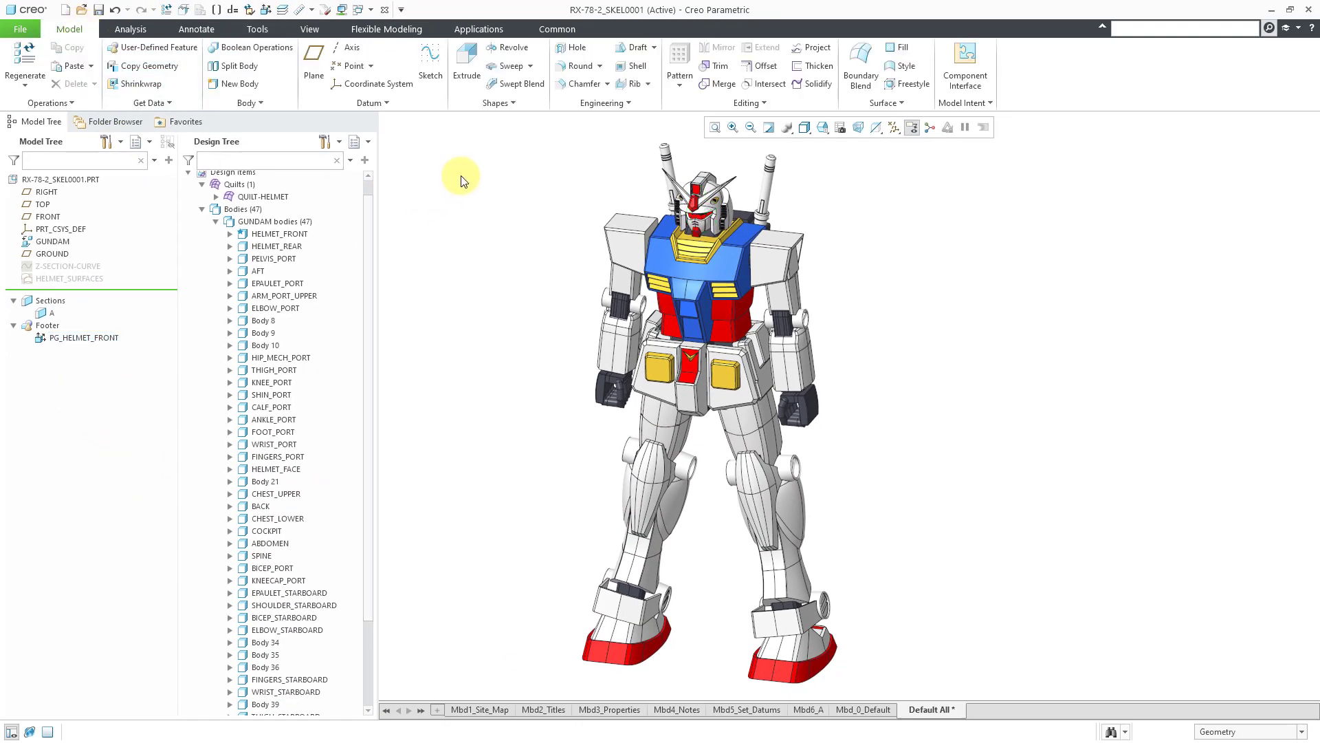
{"action": "left_click", "coordinate": [988, 105]}
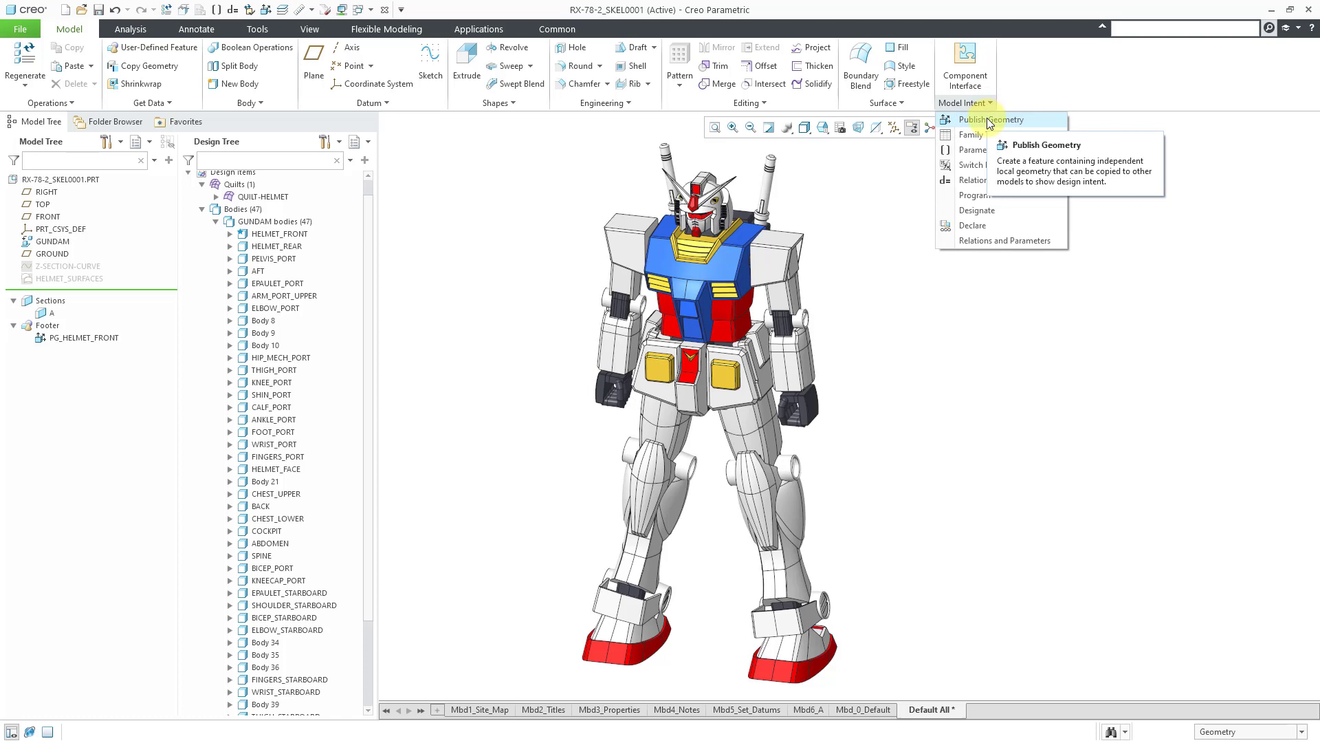
{"action": "left_click", "coordinate": [990, 120]}
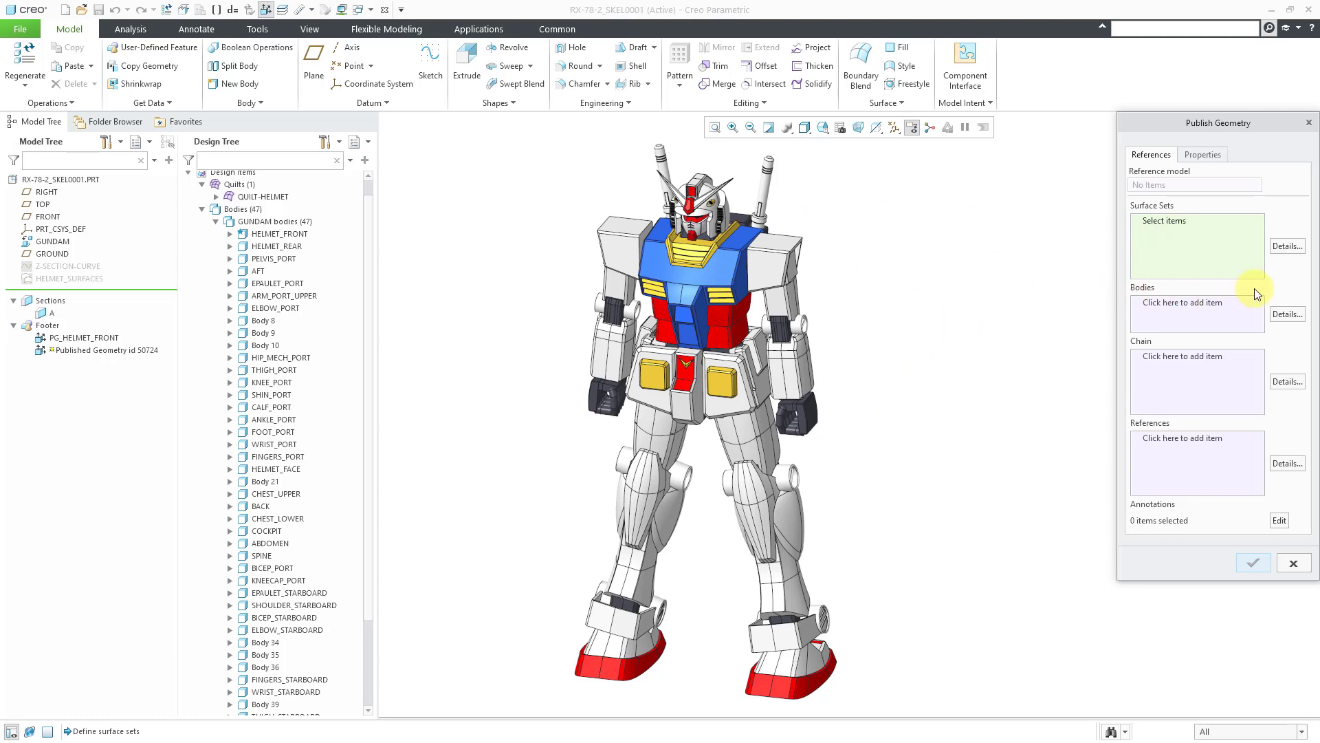
Step: Add a surface set anchored on a chest surface using the 'Surfaces of all bodies' rule (3661 surfaces)
{"action": "left_click", "coordinate": [1287, 247]}
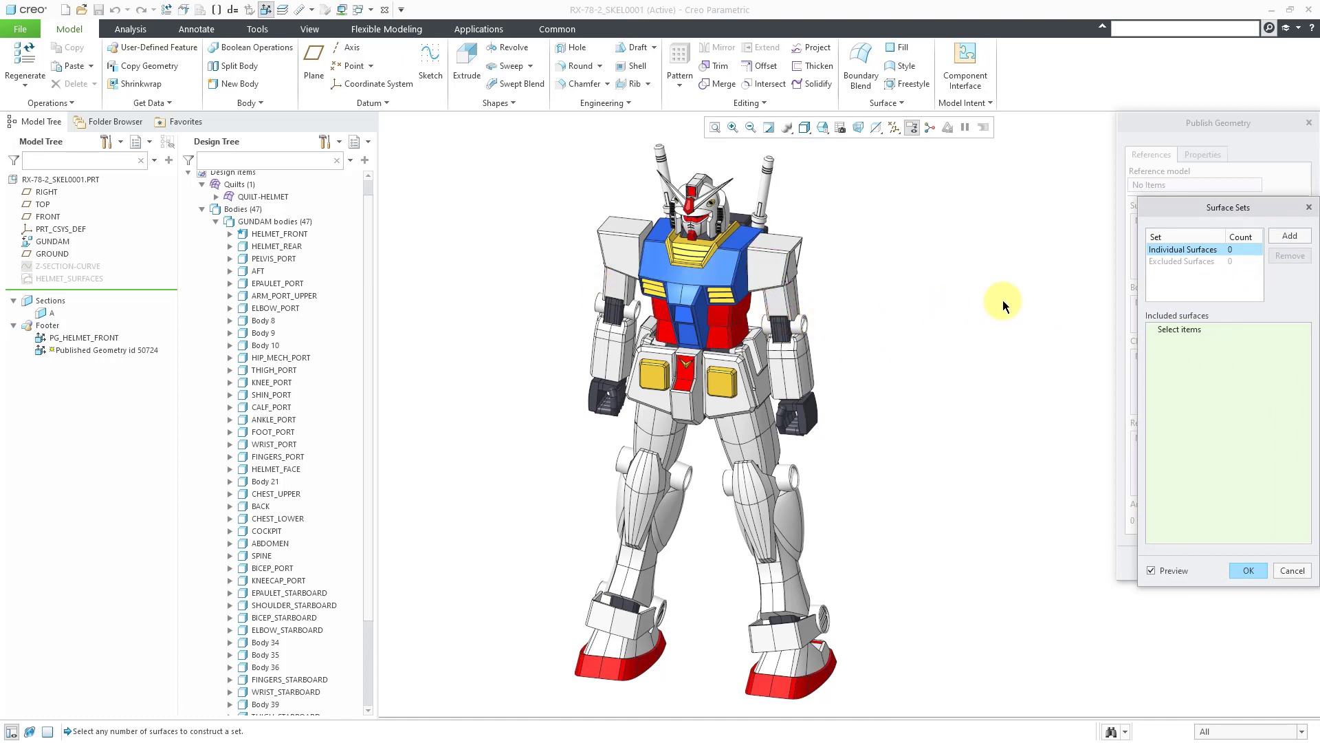
{"action": "left_click", "coordinate": [1290, 237]}
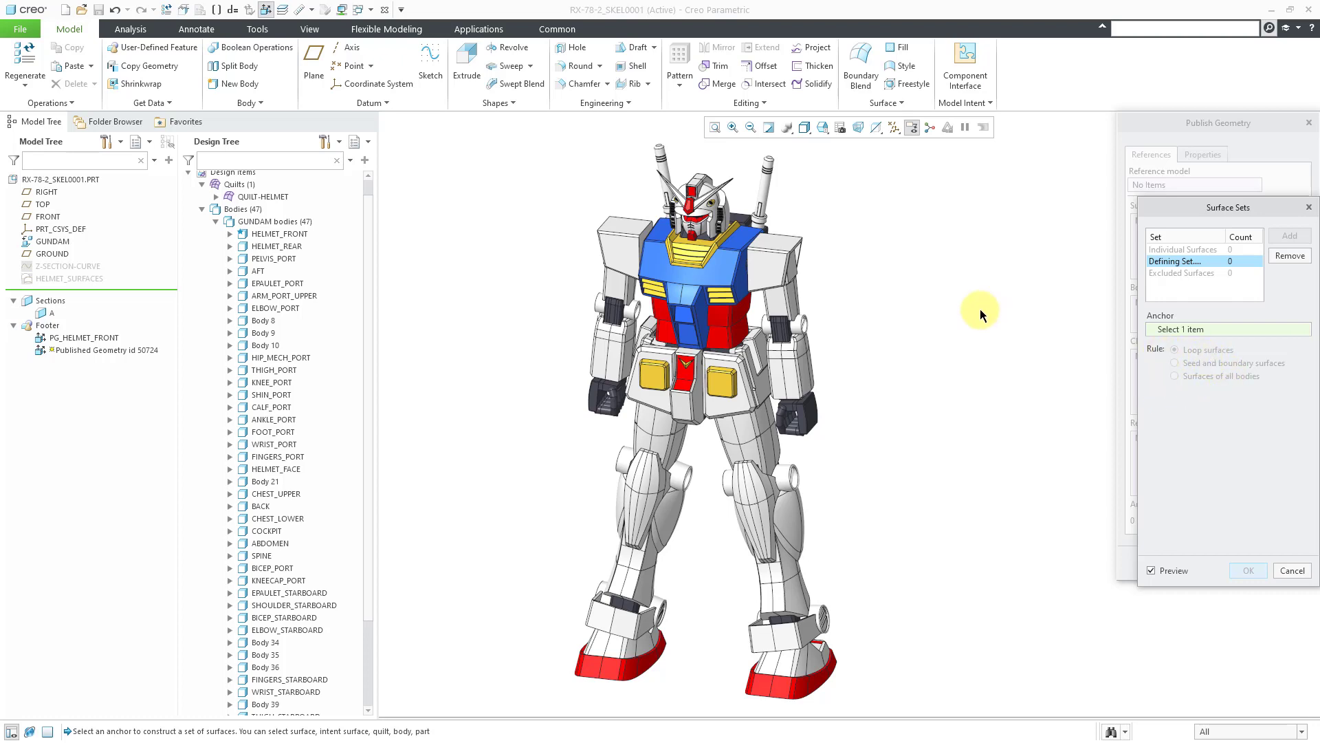
{"action": "left_click", "coordinate": [711, 268]}
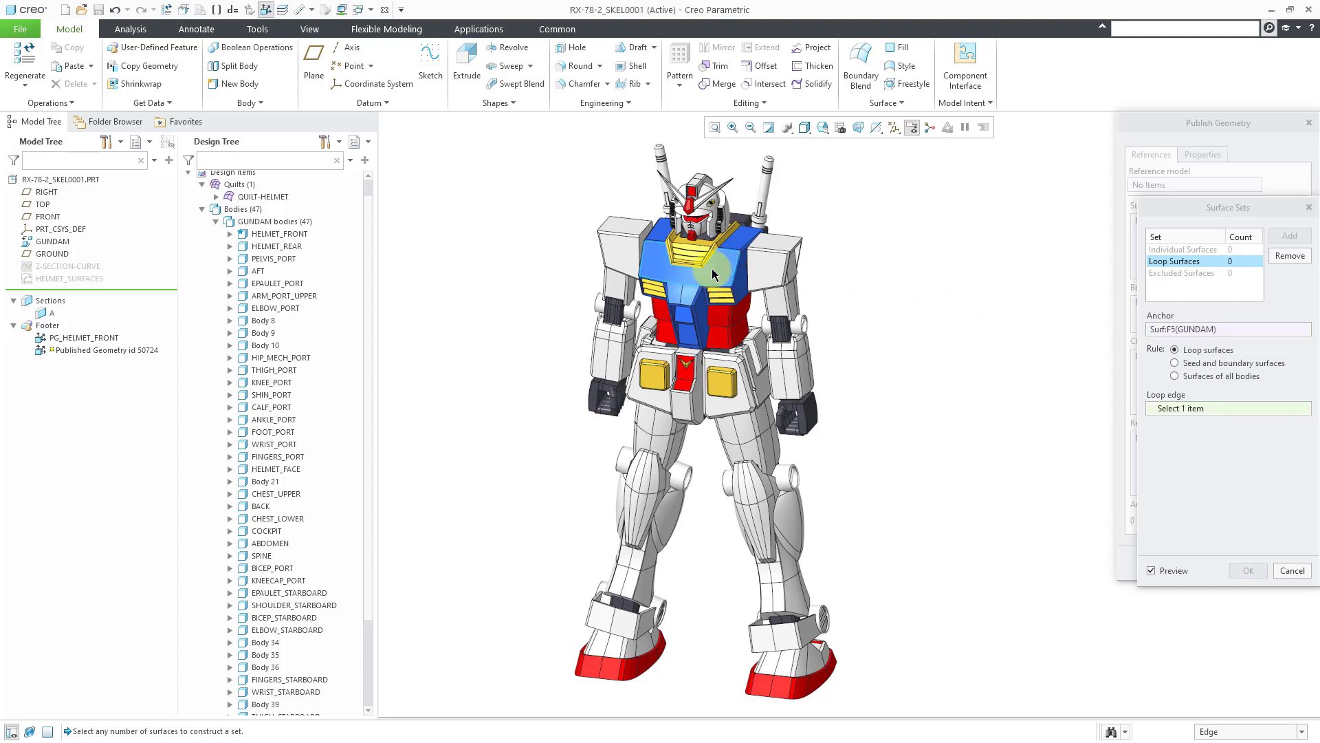
{"action": "left_click", "coordinate": [1193, 376]}
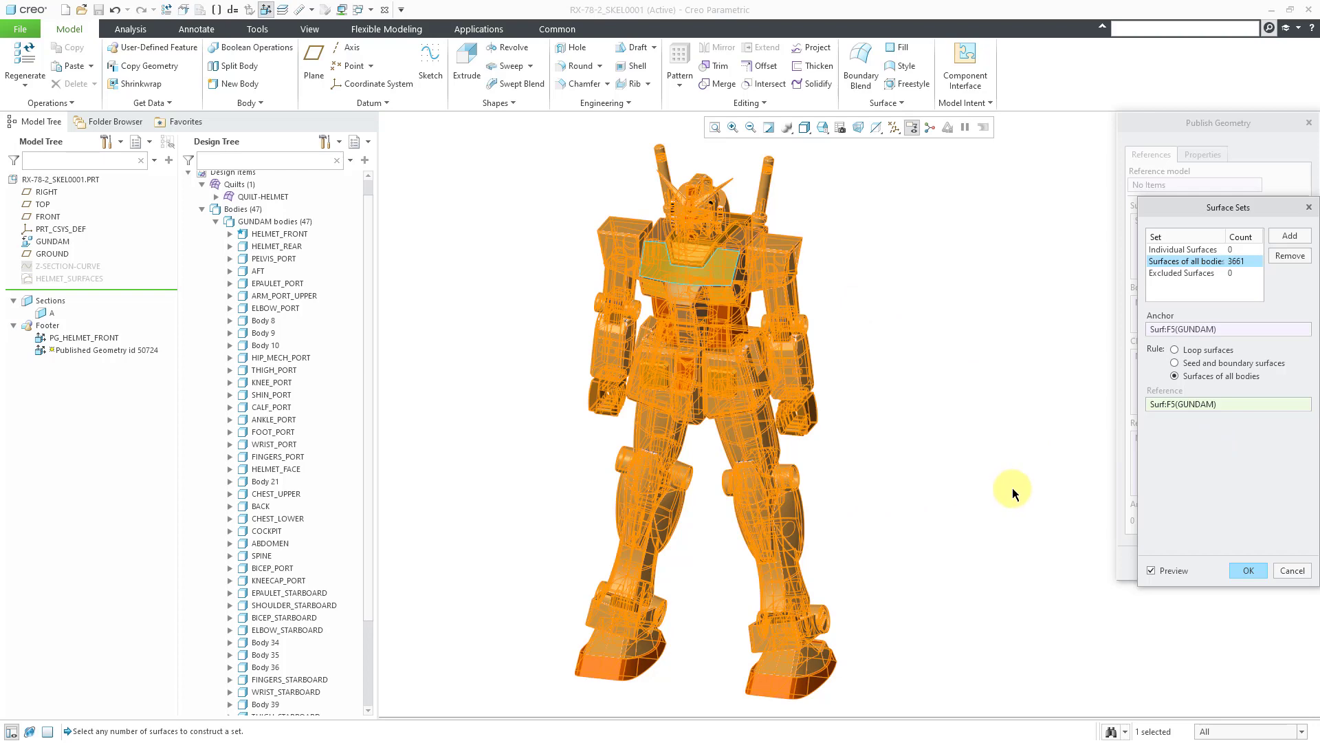
Step: Confirm the all-bodies surface set, name the feature PG_OML, and finish it
{"action": "left_click", "coordinate": [1250, 571]}
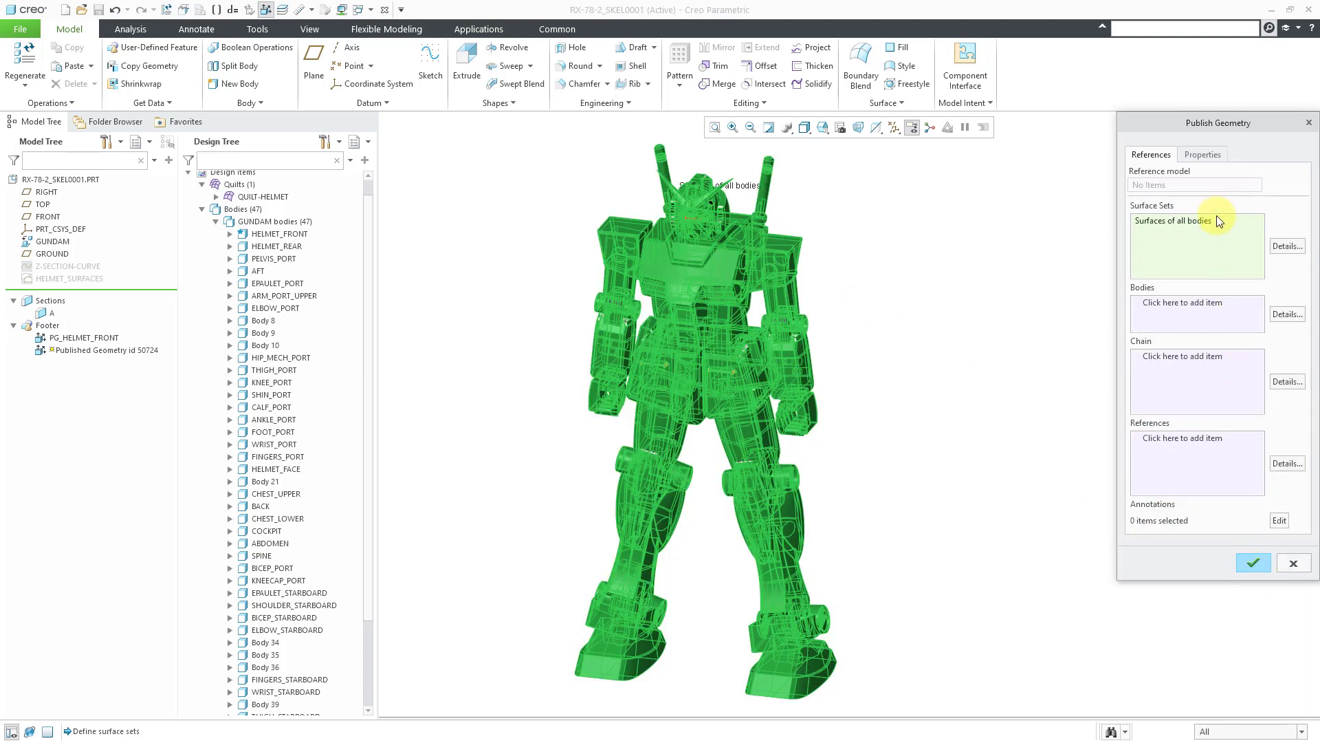
{"action": "left_click", "coordinate": [1203, 154]}
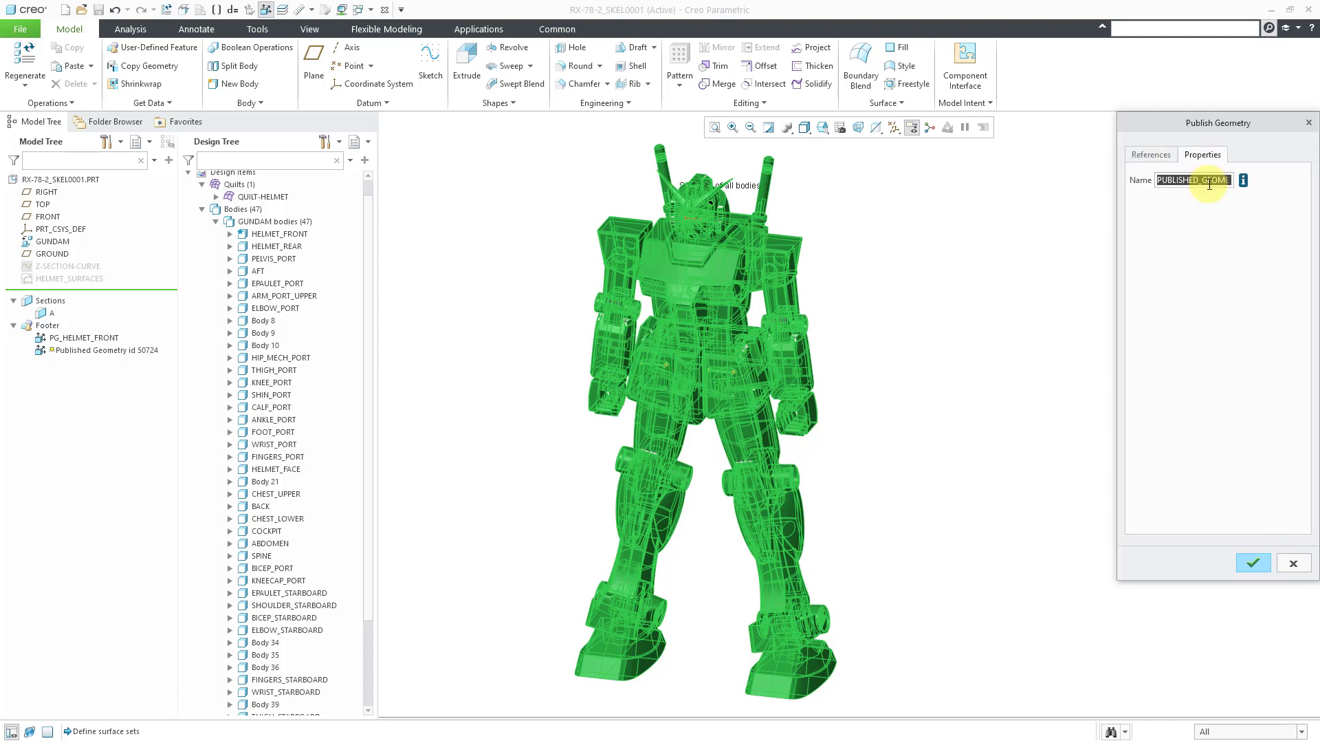
{"action": "type", "text": "PG_OML"}
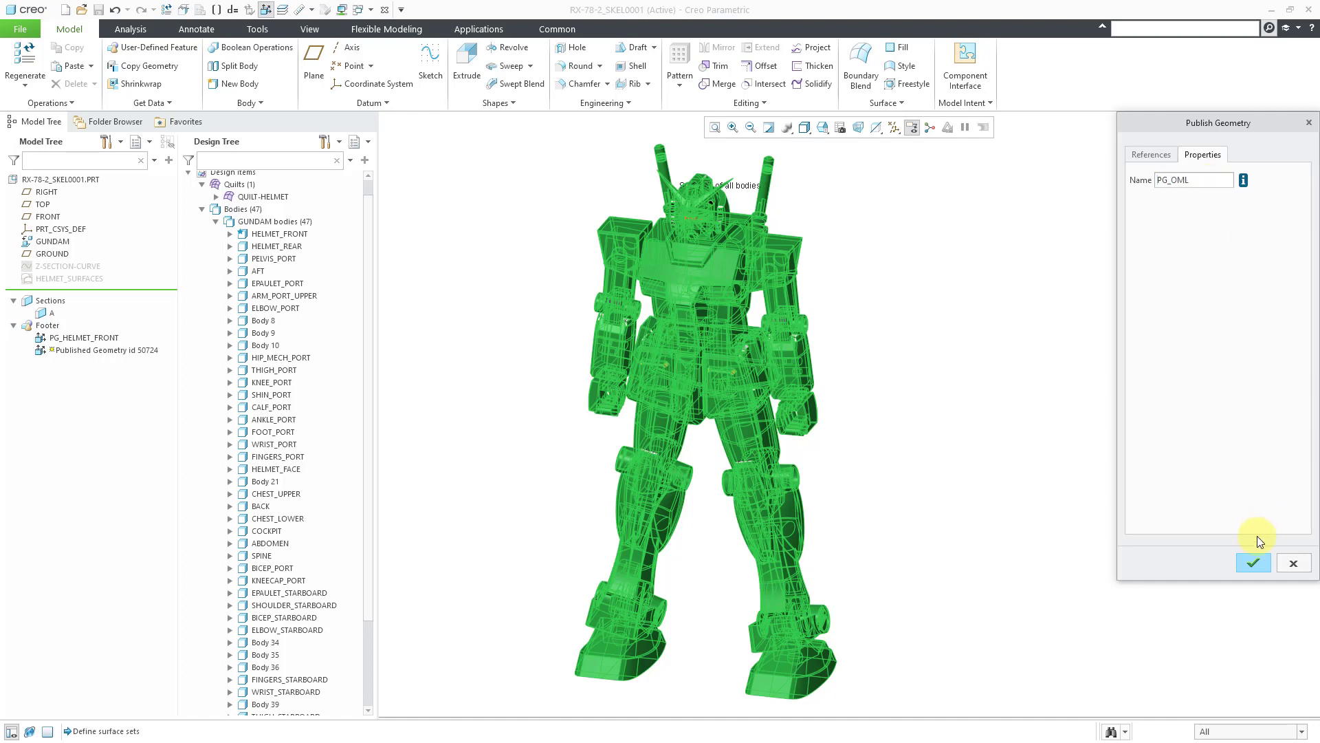
{"action": "left_click", "coordinate": [1252, 564]}
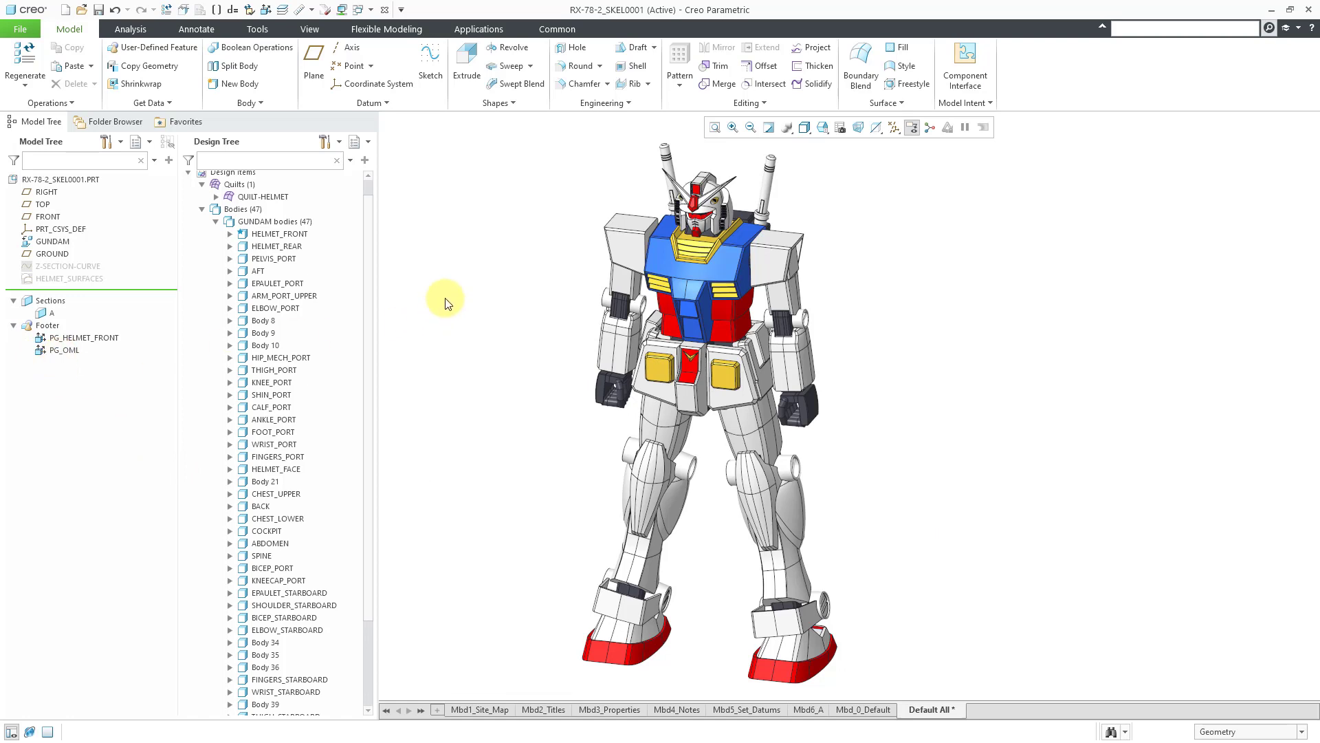
Step: Start a third Publish Geometry feature holding the CHEST_UPPER and CHEST_LOWER bodies
{"action": "left_click", "coordinate": [988, 103]}
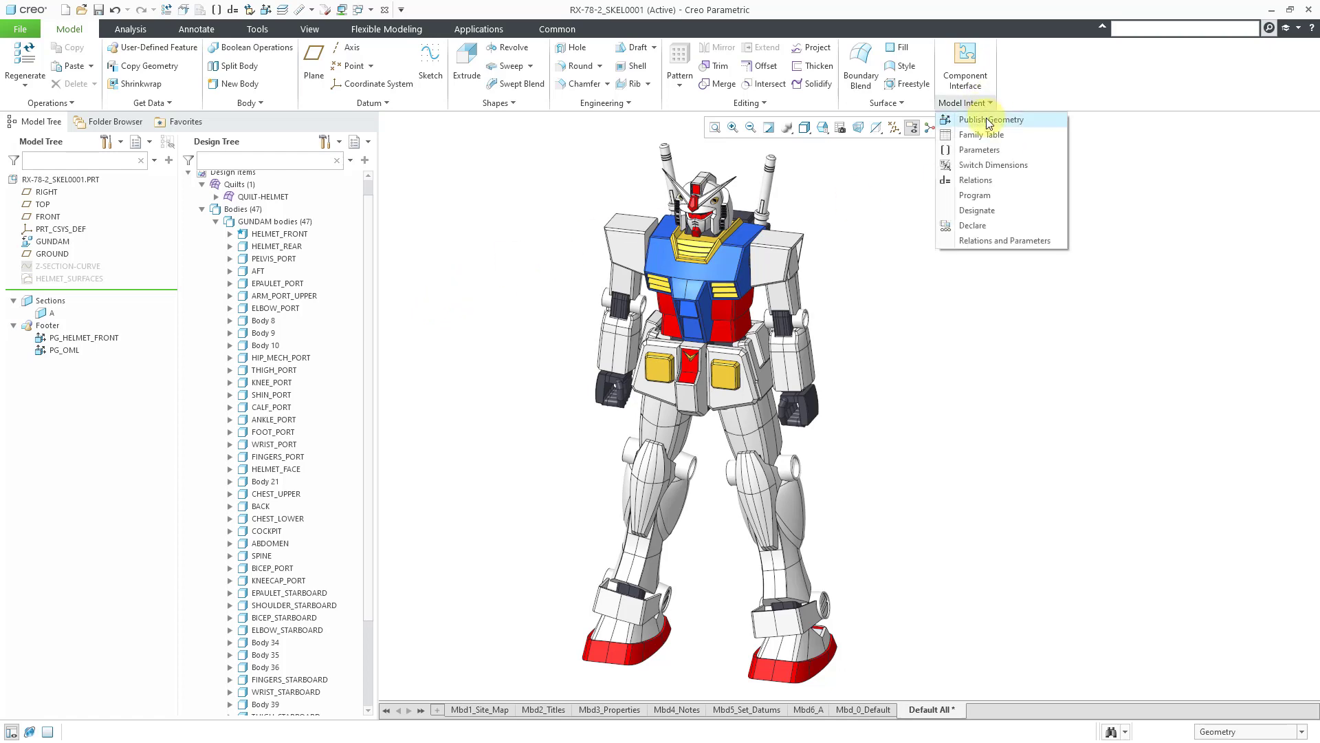
{"action": "left_click", "coordinate": [988, 121]}
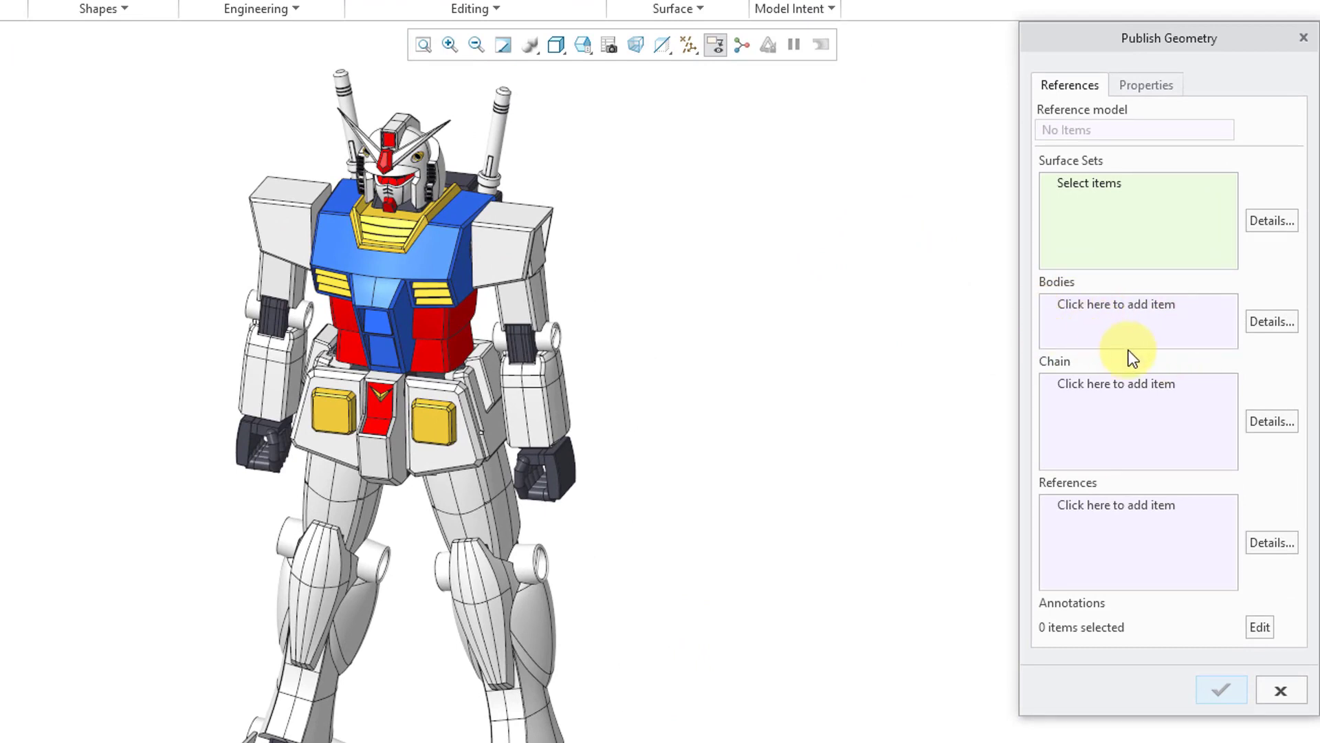
{"action": "left_click", "coordinate": [1120, 308]}
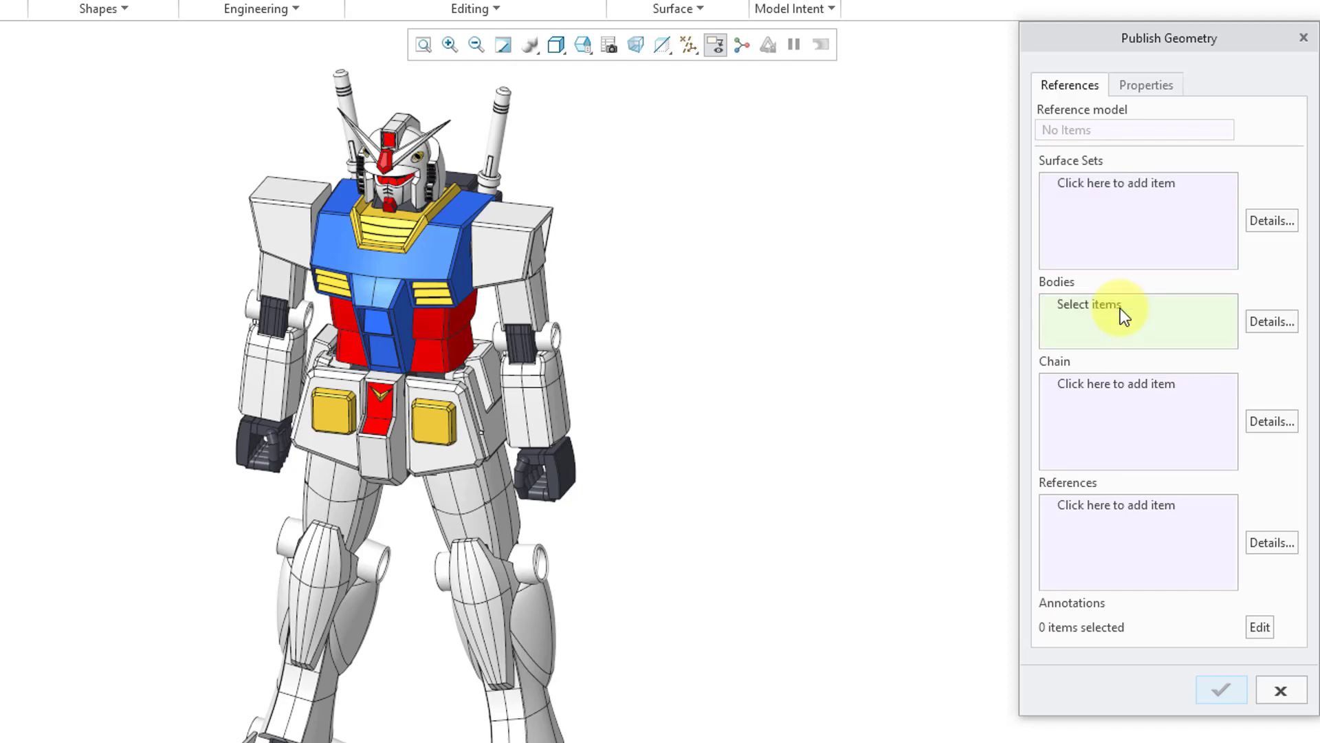
{"action": "left_click", "coordinate": [440, 251]}
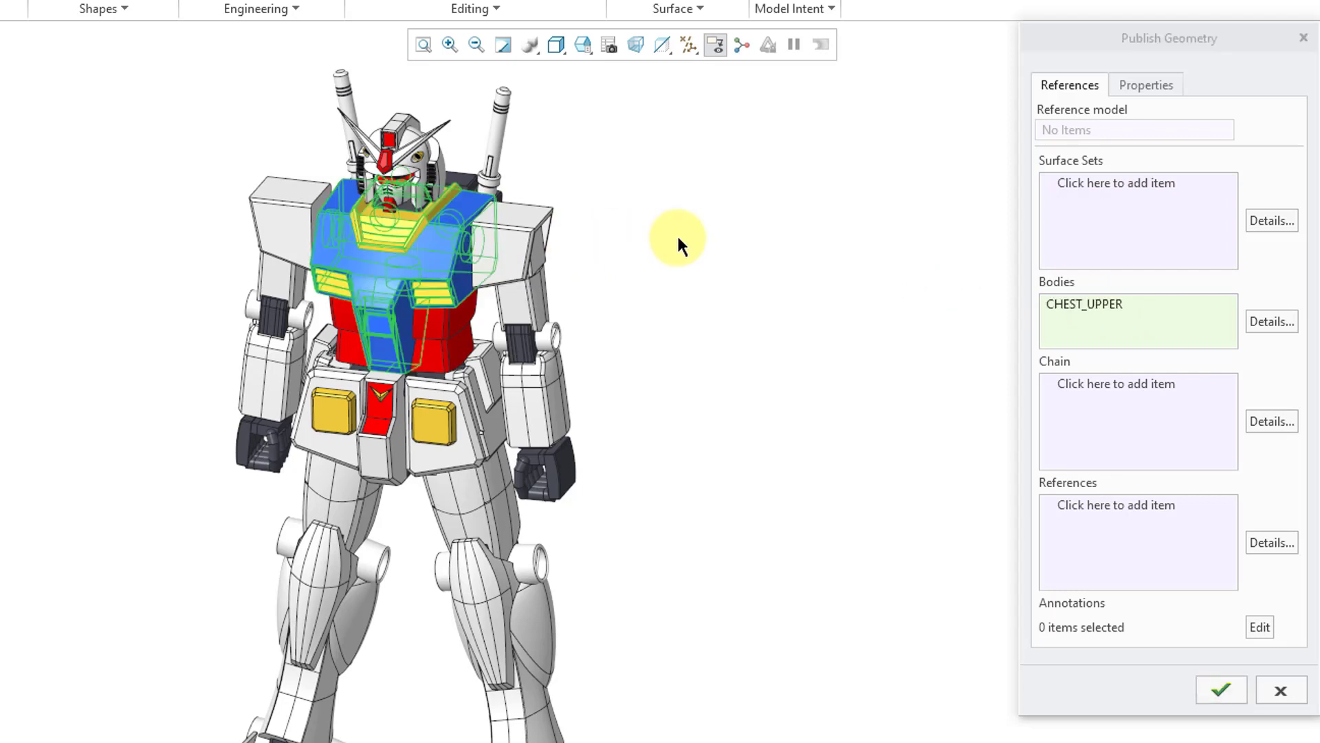
{"action": "left_click", "coordinate": [448, 333], "text": "ctrl"}
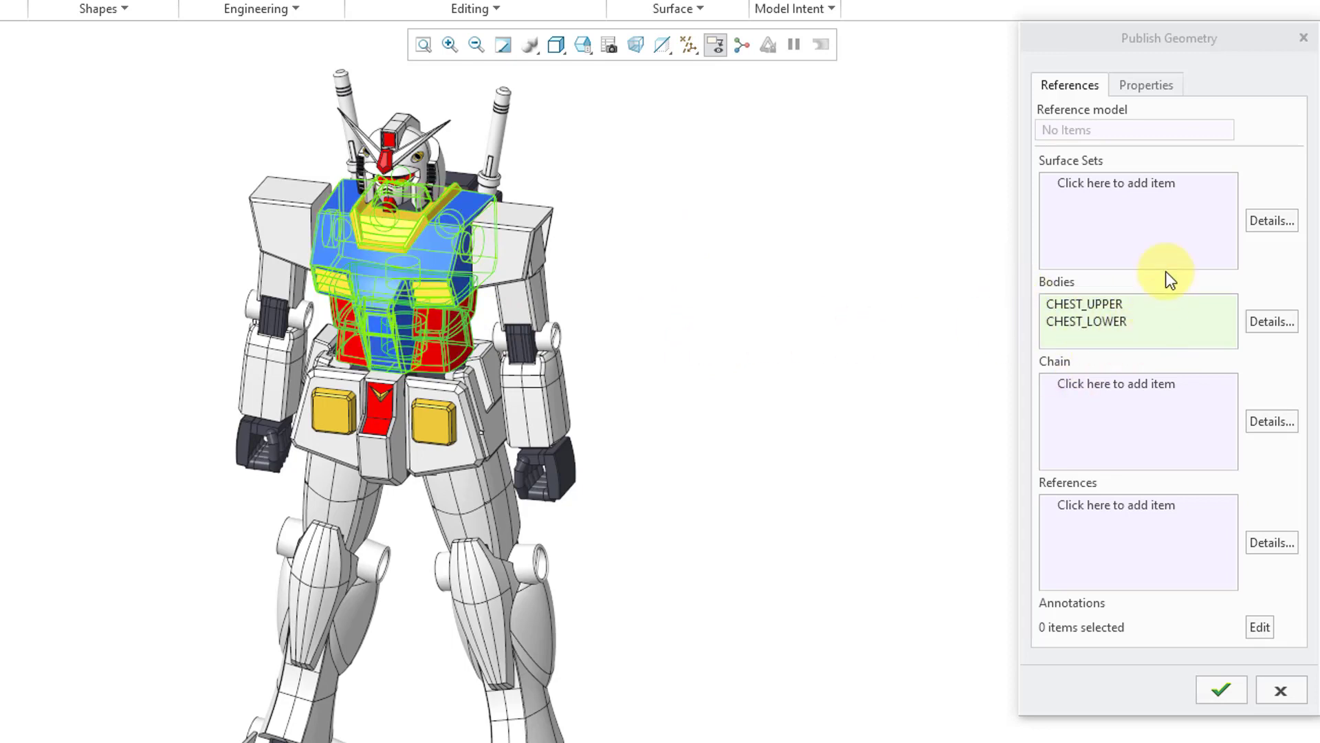
Step: Name the new published geometry feature PG_TORSO, correcting a typo
{"action": "left_click", "coordinate": [1154, 85]}
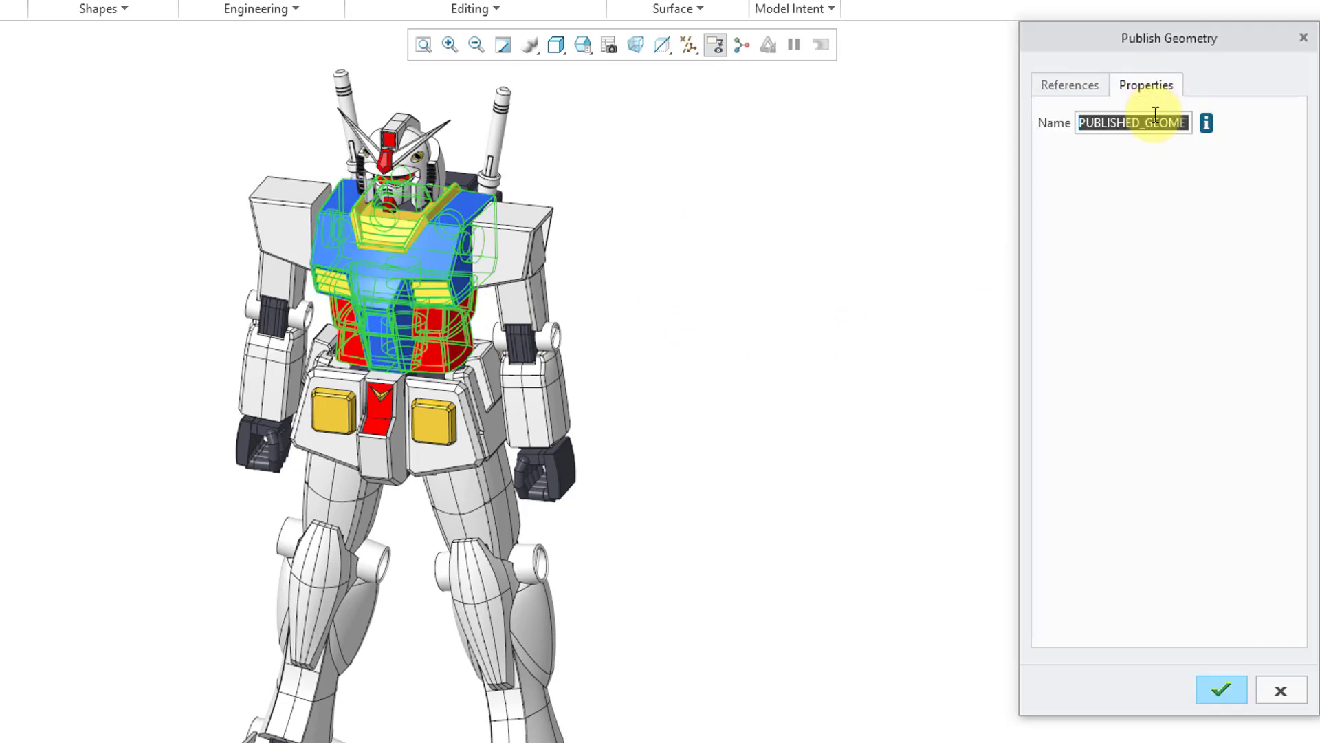
{"action": "type", "text": "PG"}
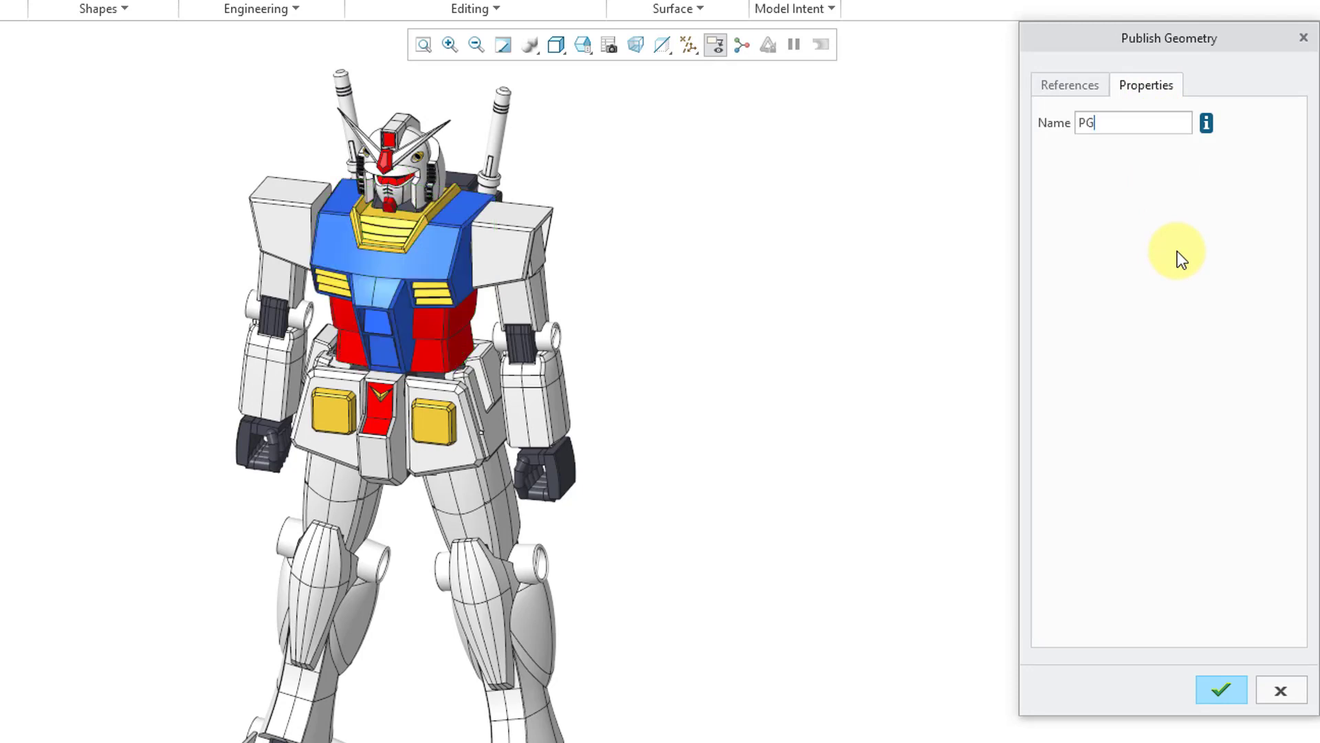
{"action": "type", "text": "_TORSE"}
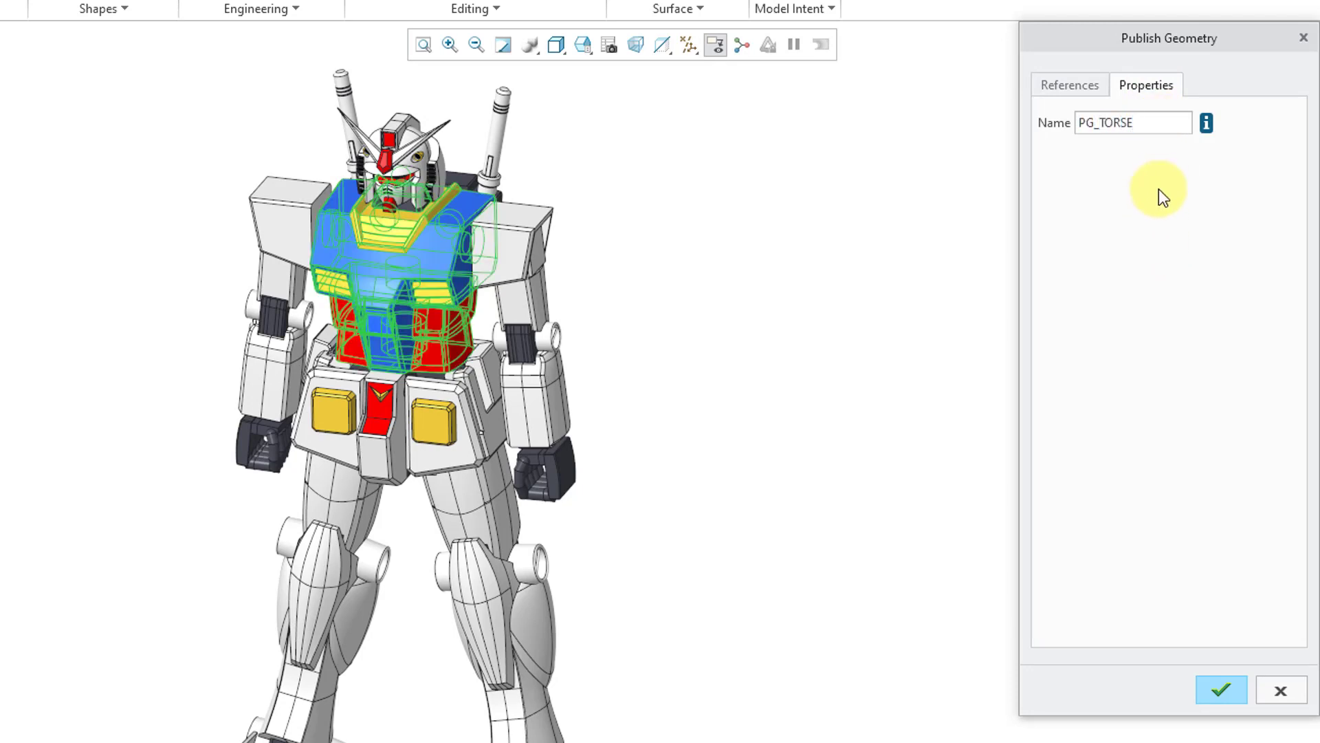
{"action": "key", "text": "BackSpace"}
{"action": "type", "text": "O"}
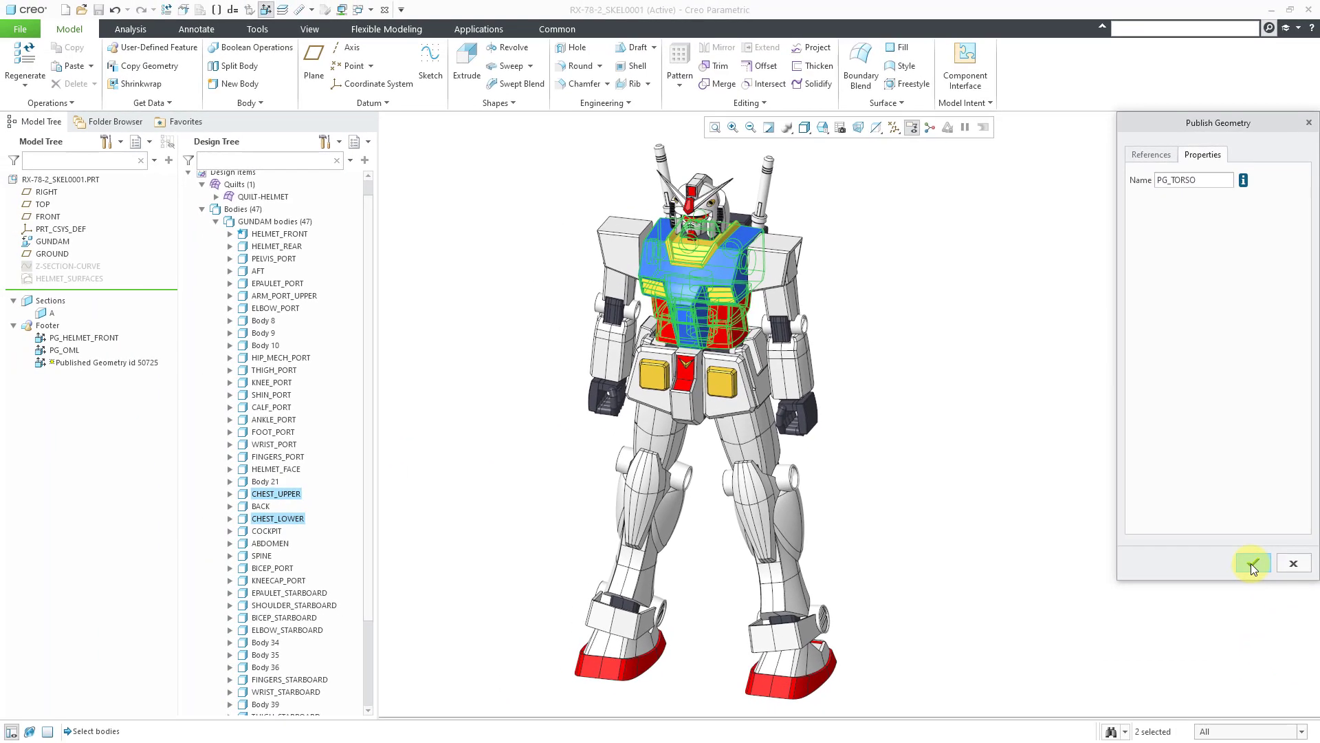
{"action": "left_click", "coordinate": [1252, 563]}
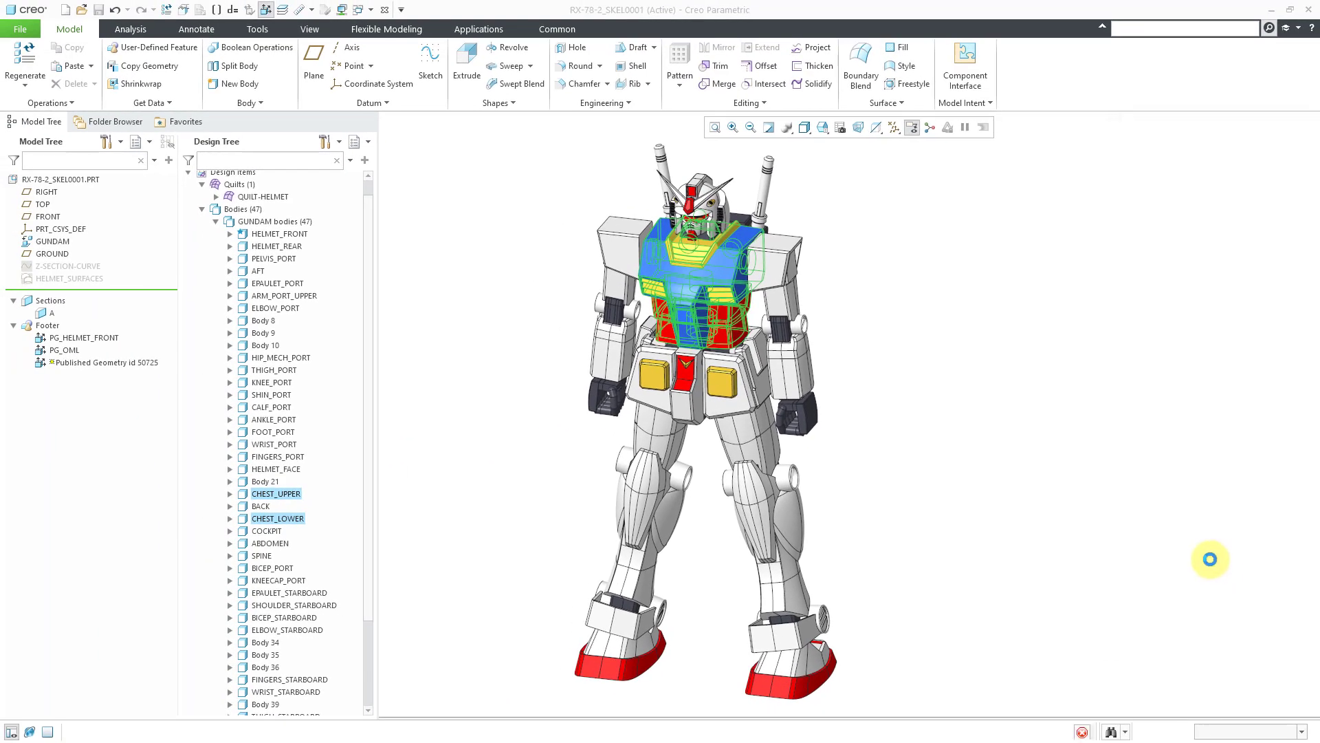
{"action": "left_click", "coordinate": [443, 397]}
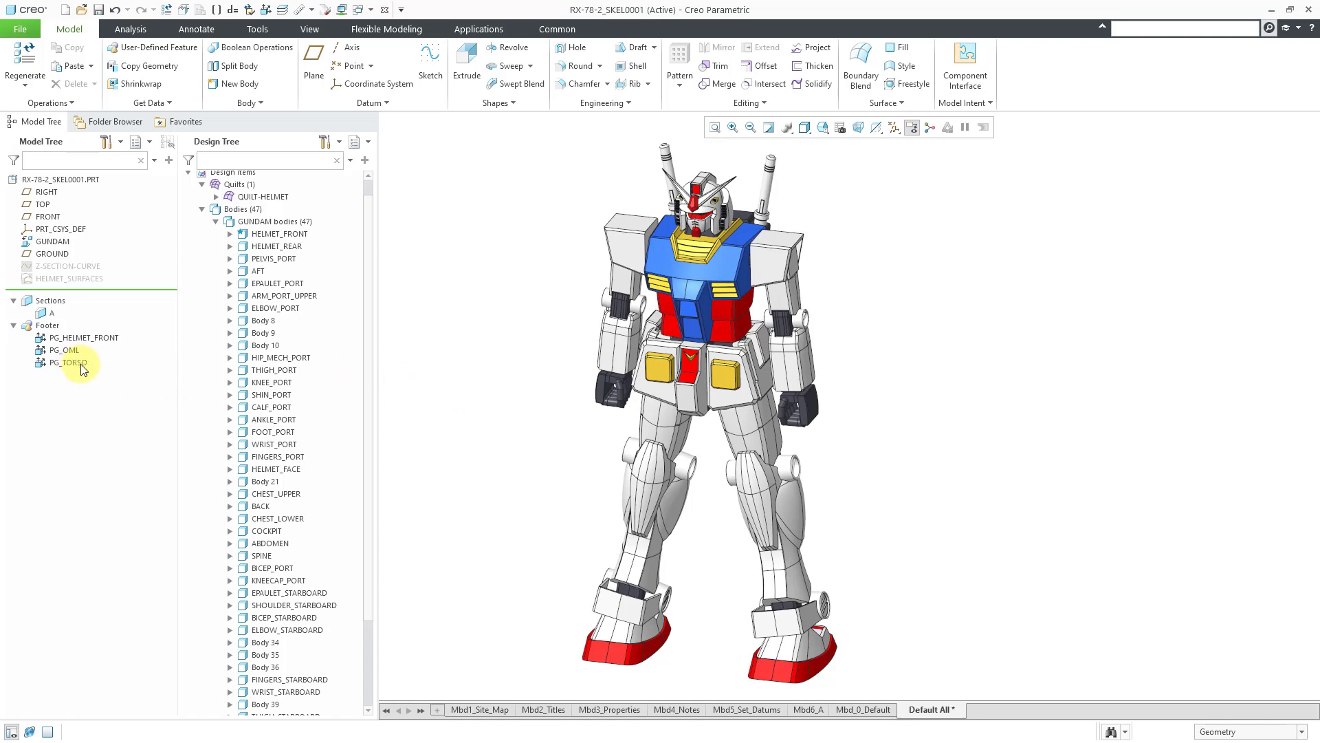
{"action": "left_click", "coordinate": [988, 103]}
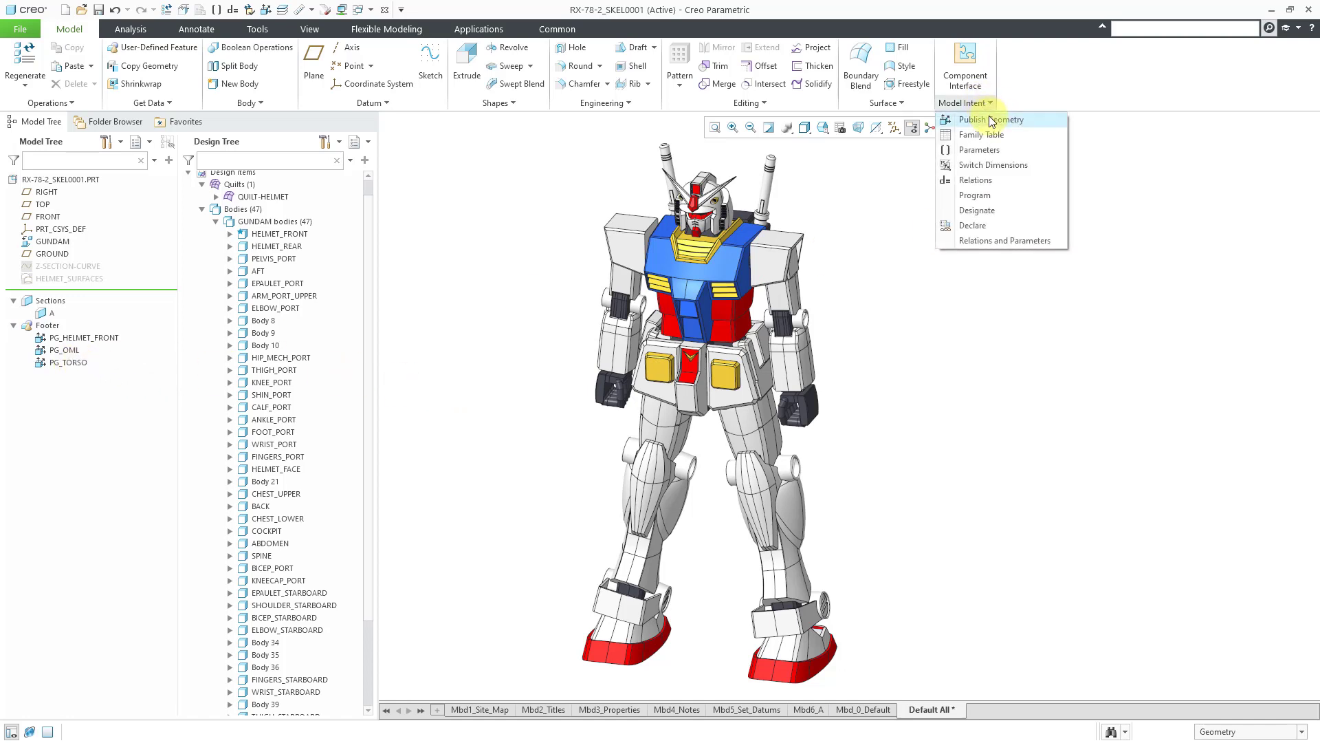
{"action": "left_click", "coordinate": [992, 120]}
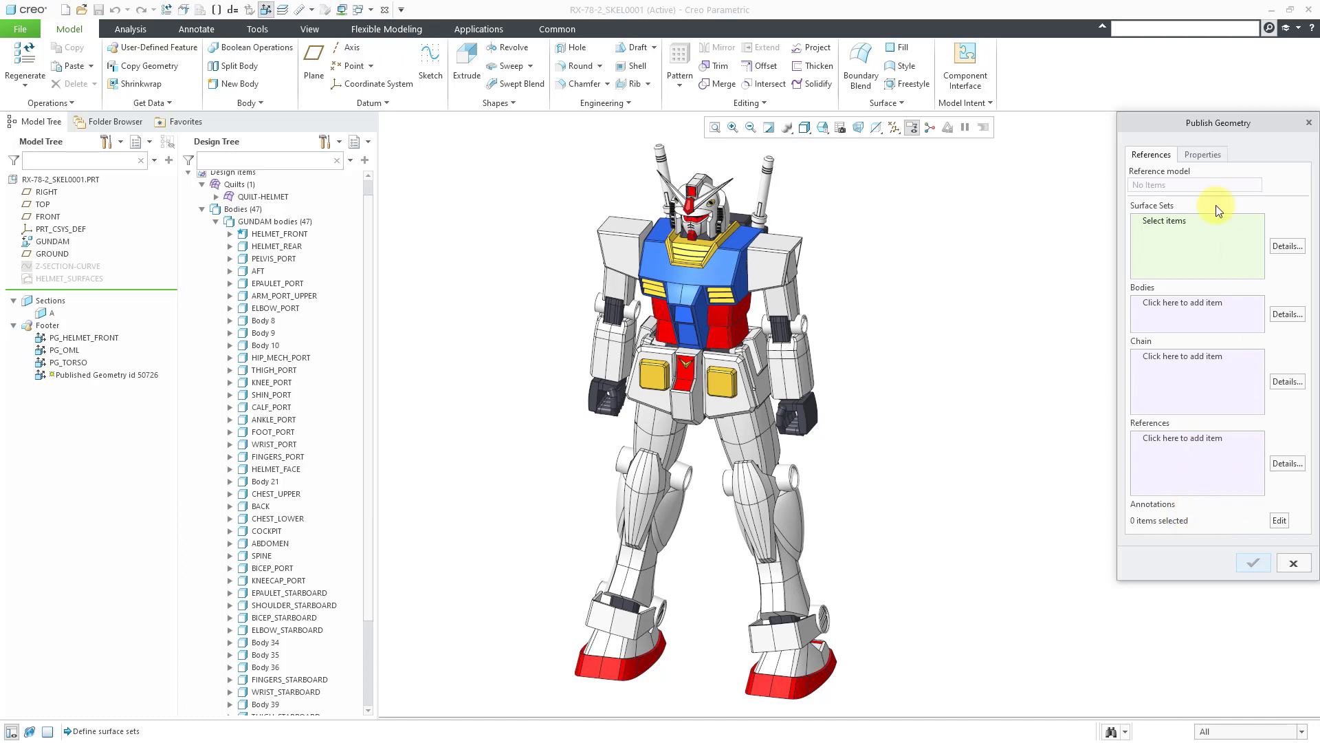
{"action": "left_click", "coordinate": [1299, 569]}
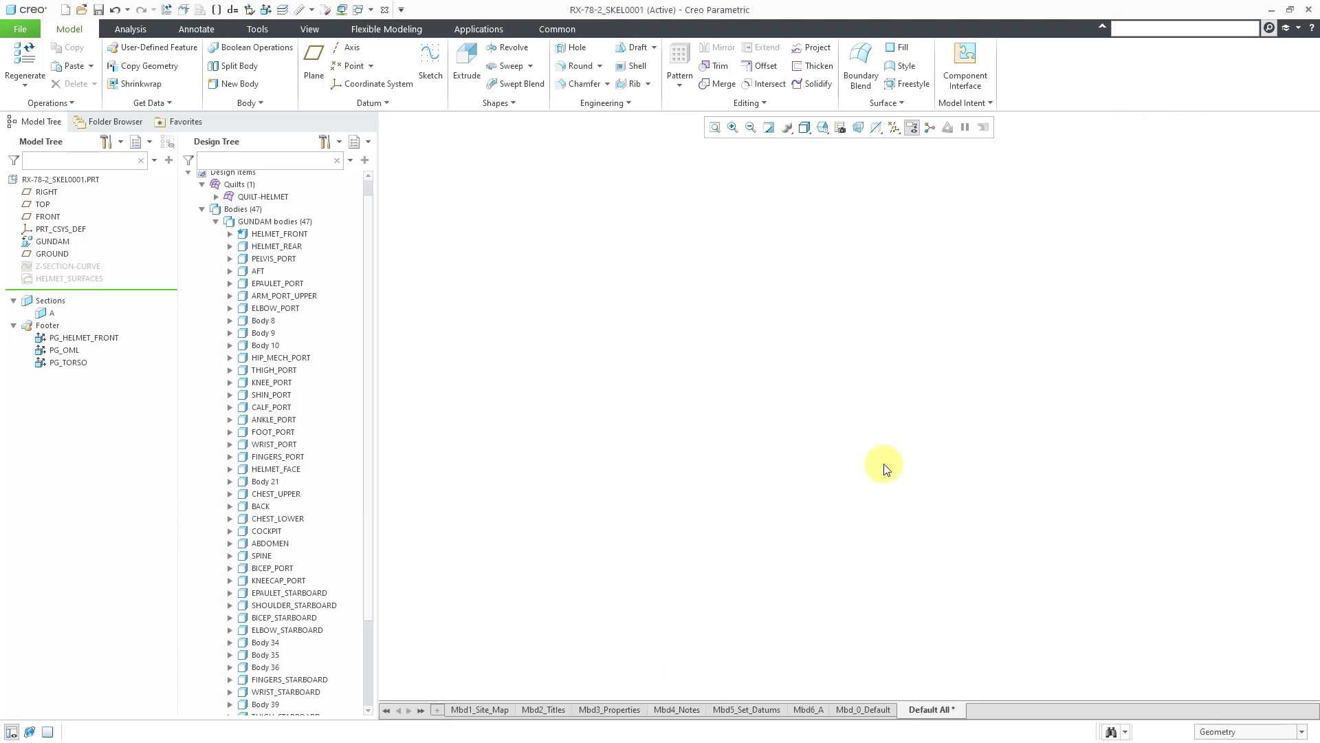